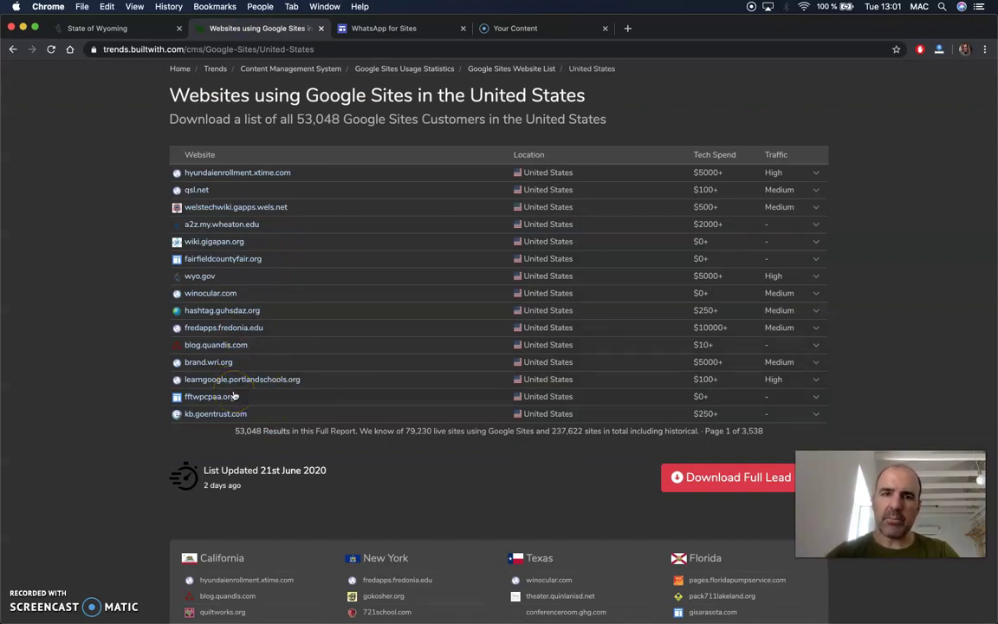
# Review BuiltWith's count of 53,048 US Google Sites customers, then switch to the WhatsApp for Google Sites editor.
pyautogui.scroll(2, 367, 269)
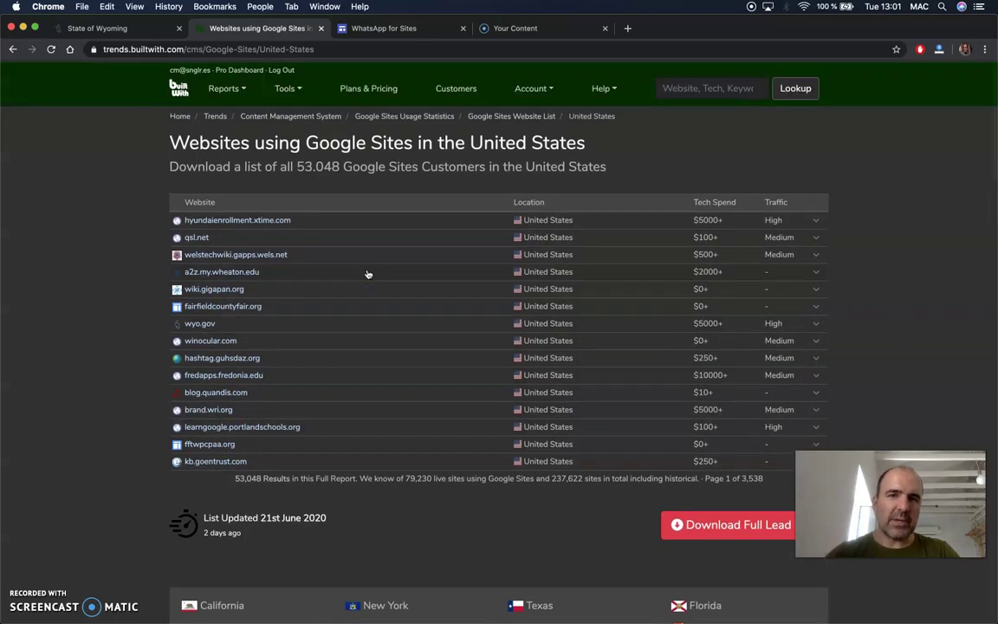
pyautogui.scroll(-1, 368, 274)
pyautogui.click(310, 167)
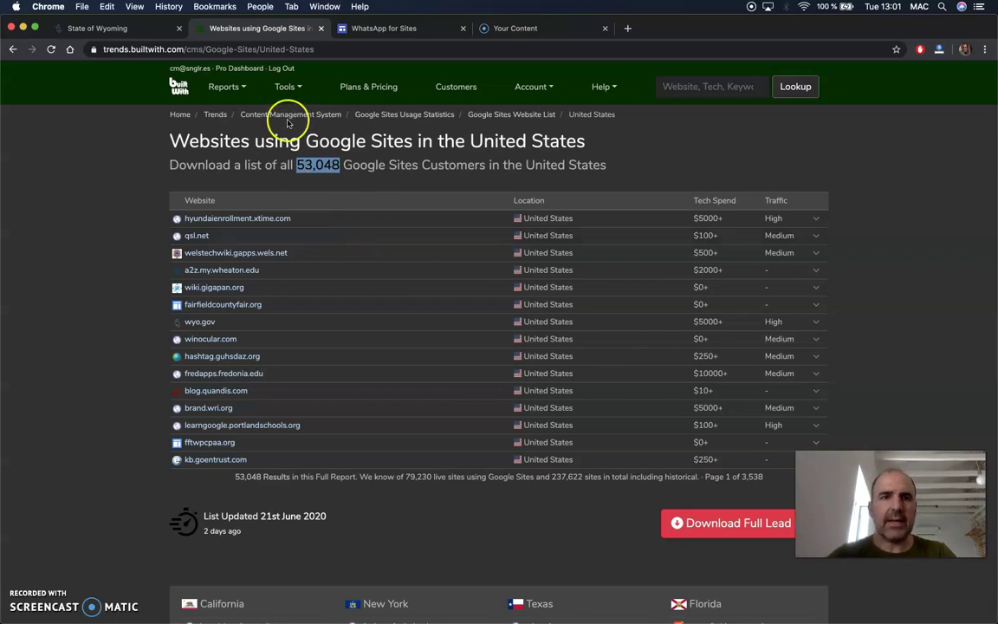
pyautogui.click(387, 29)
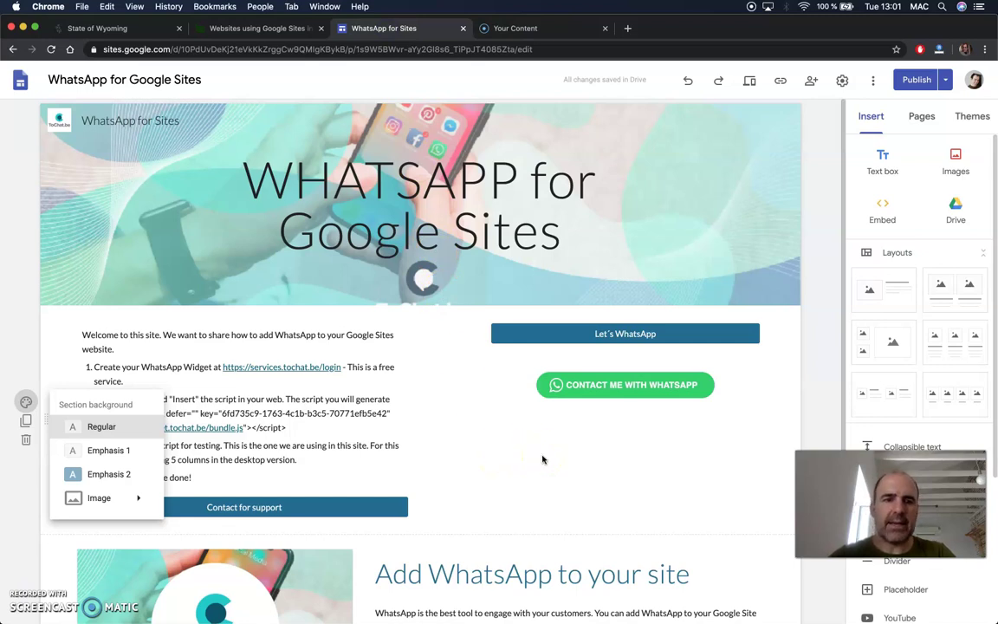
# Copy the <script> tag from step 2 of the intro text and bring up the Embed from the web dialog.
pyautogui.click(24, 398)
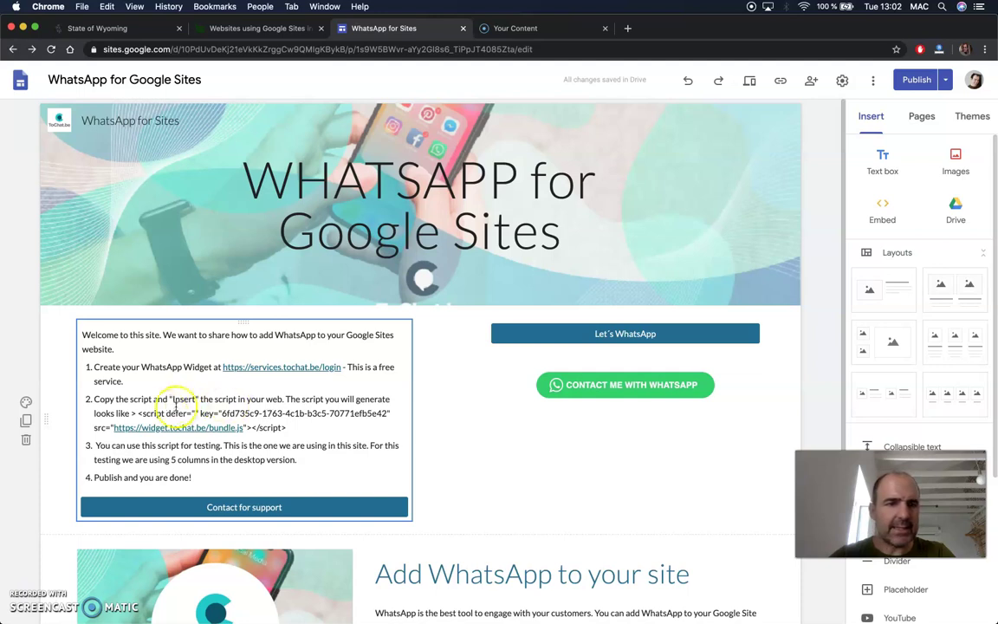
pyautogui.click(137, 414)
pyautogui.moveTo(173, 414); pyautogui.dragTo(295, 427)
pyautogui.press('super+c')
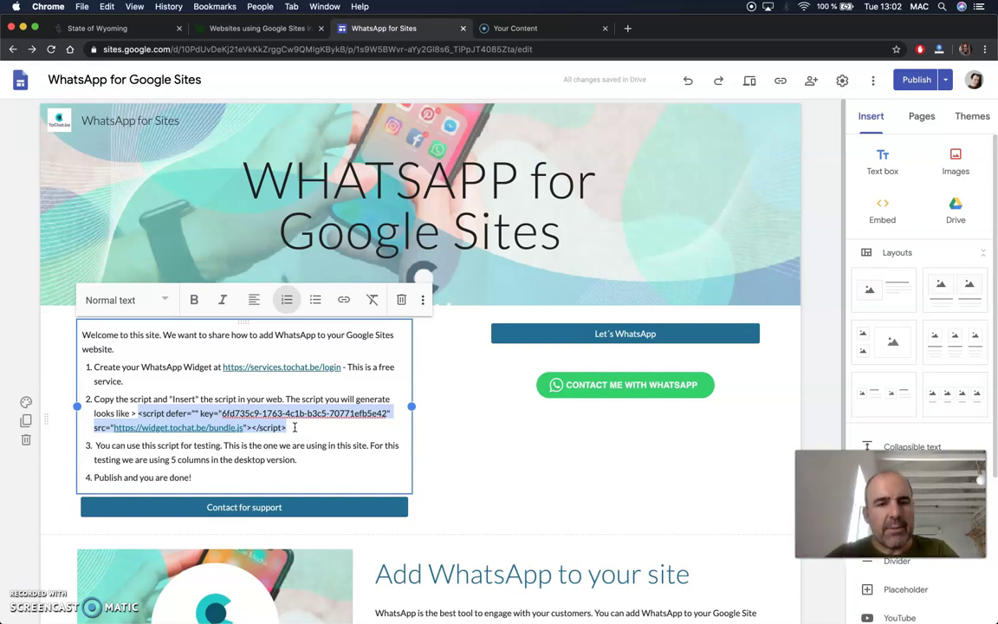
pyautogui.click(512, 443)
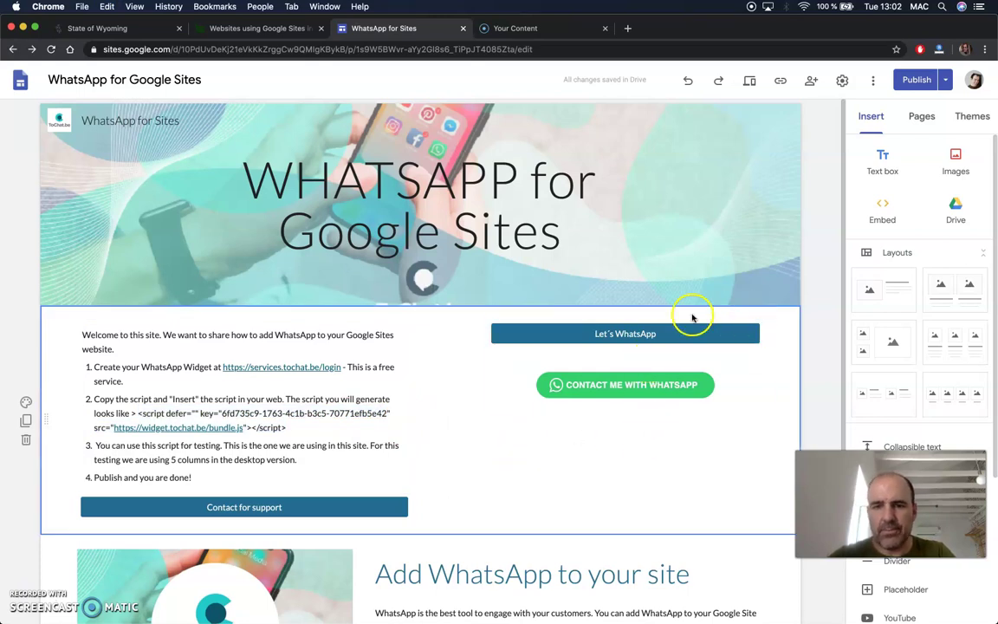
pyautogui.scroll(-5, 693, 318)
pyautogui.click(882, 211)
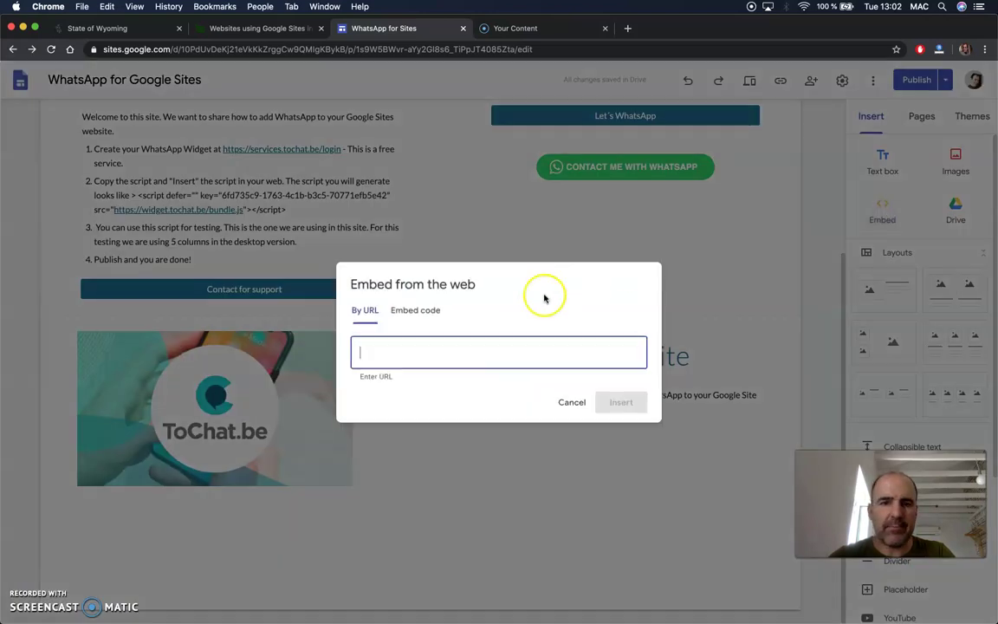
# Insert the pasted WhatsApp widget script as an embed-code box, then go to the publish review.
pyautogui.click(416, 309)
pyautogui.press('super+v')
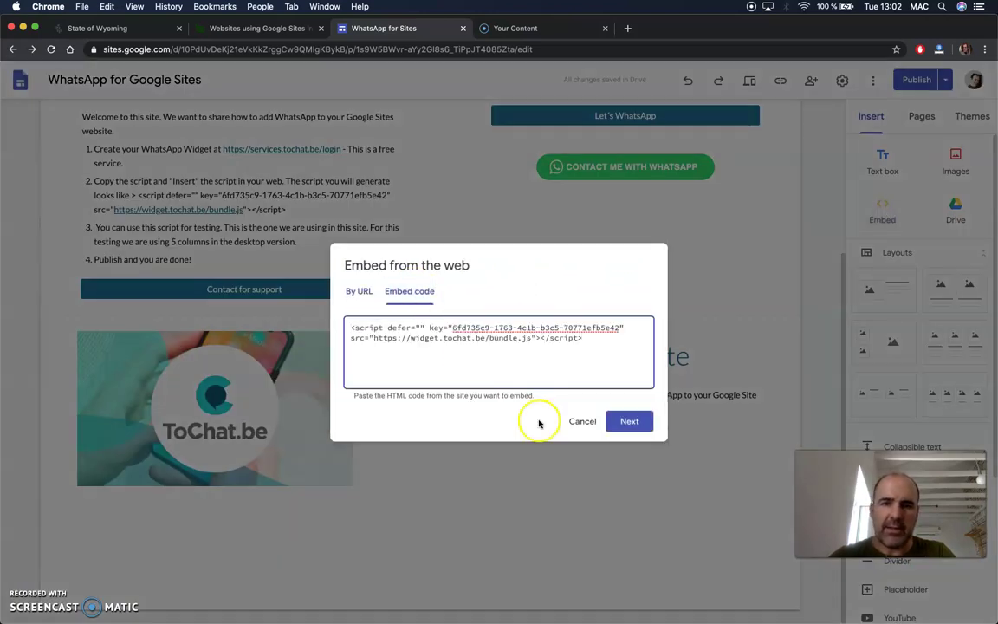
pyautogui.click(639, 422)
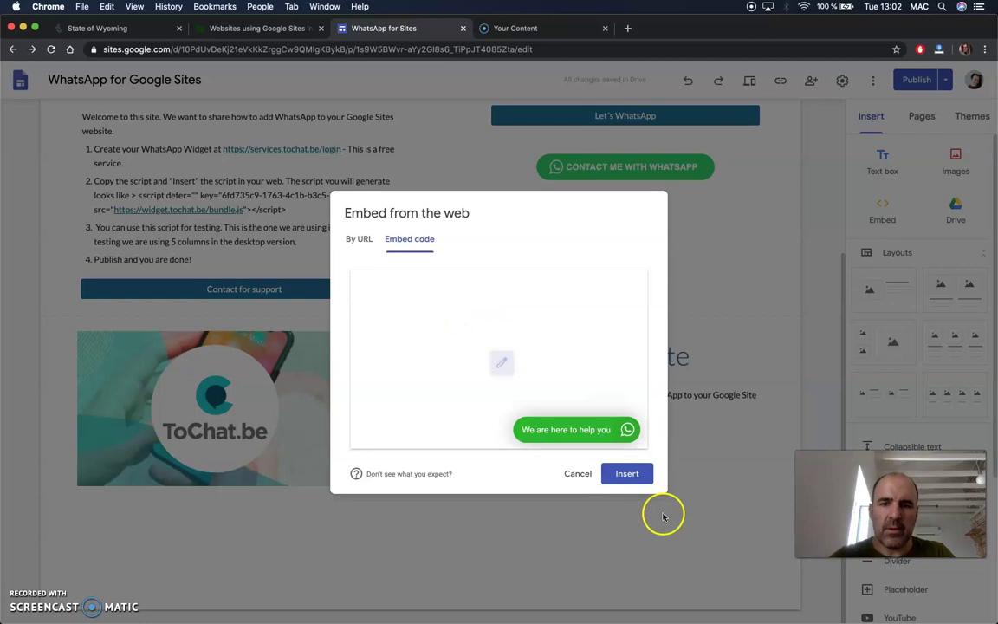
pyautogui.click(627, 474)
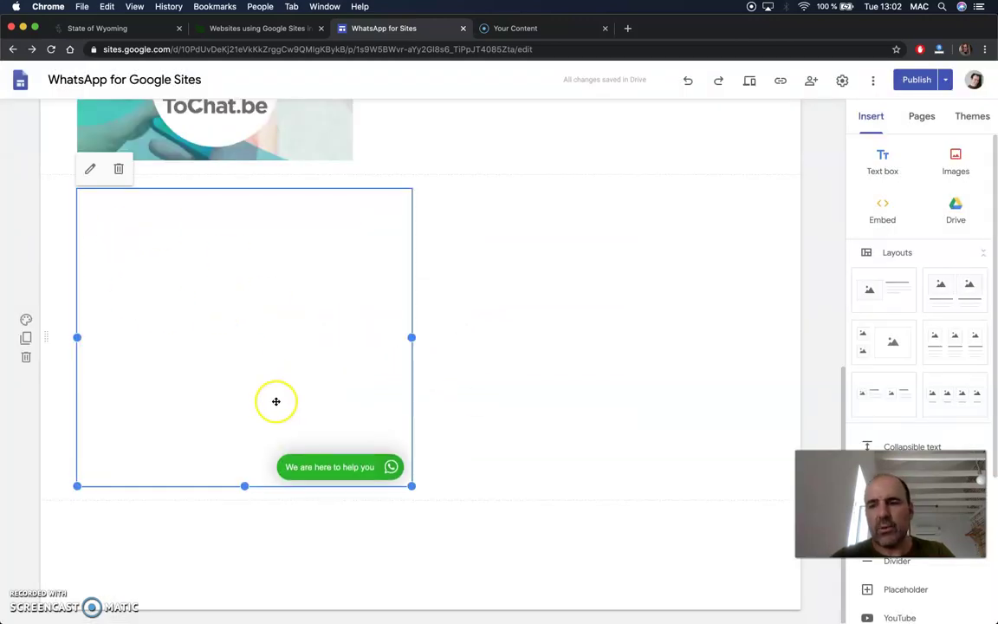
pyautogui.click(481, 457)
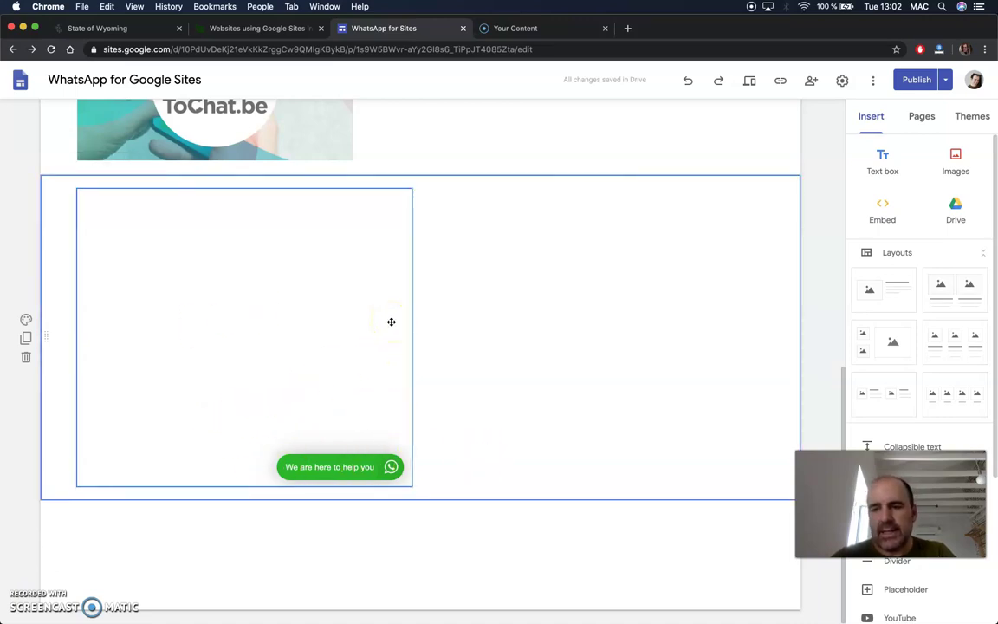
pyautogui.click(914, 80)
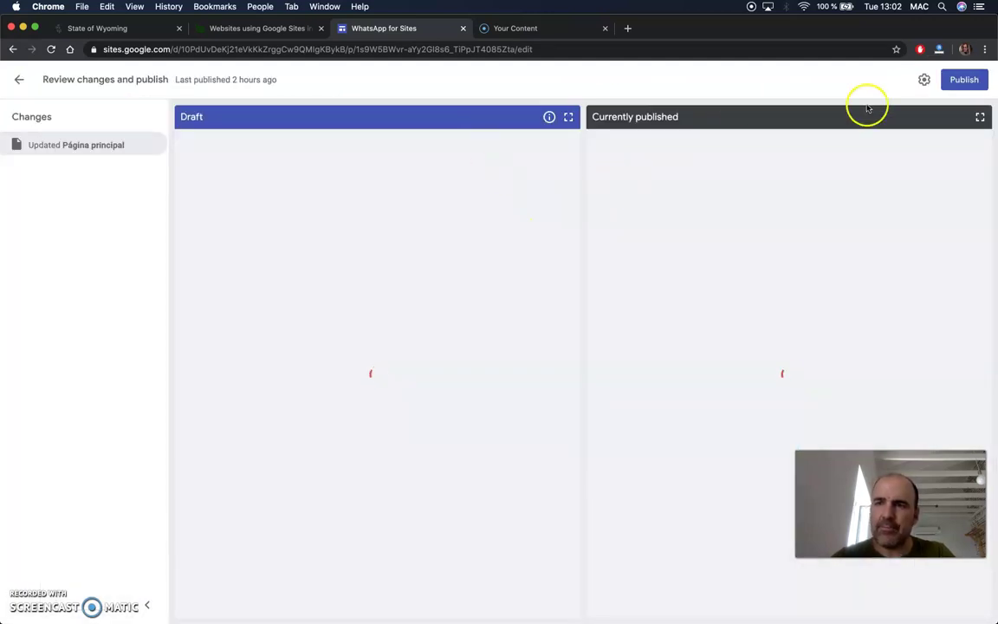
# Publish the site and view the live published site in a new tab.
pyautogui.click(964, 80)
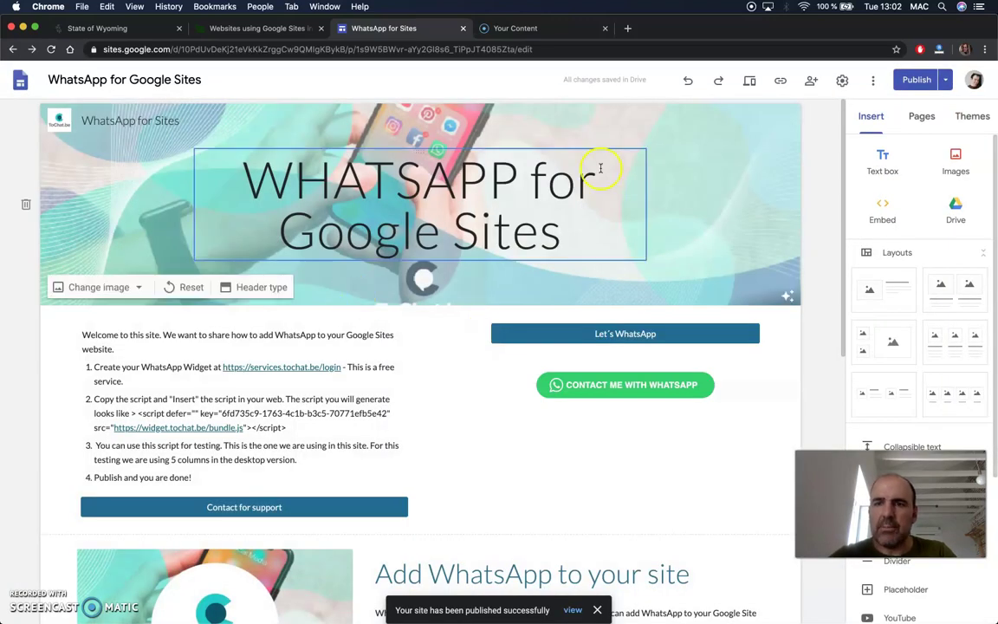
pyautogui.click(945, 80)
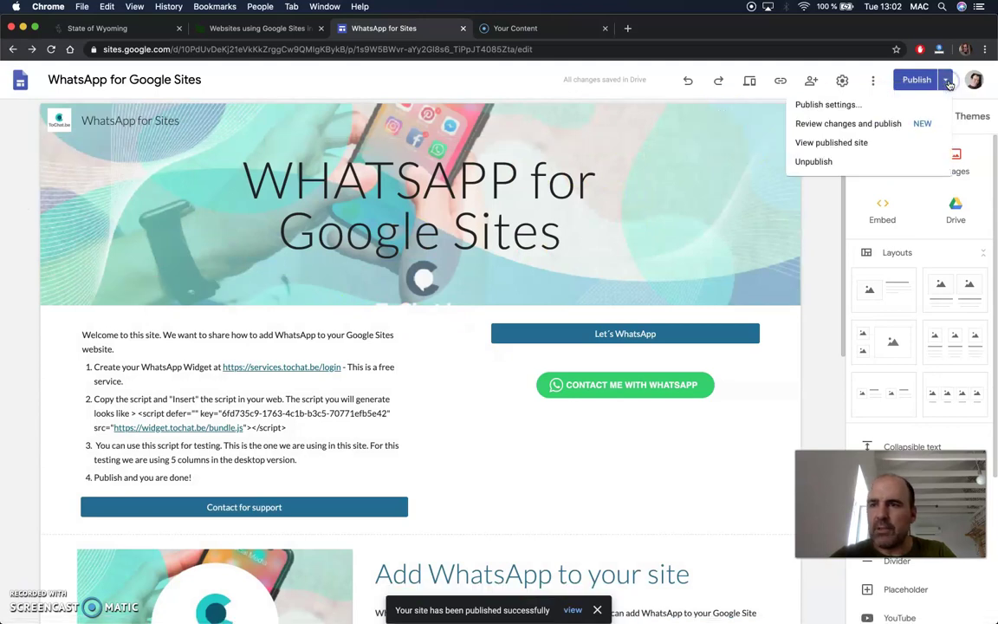
pyautogui.click(840, 144)
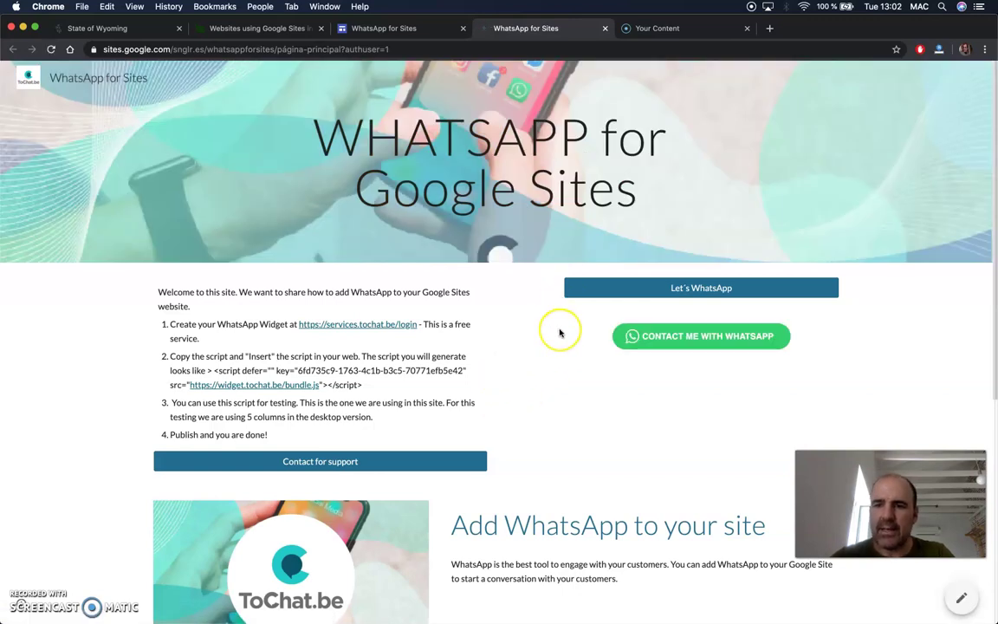
# On the live page, open and close the green WhatsApp chat widget, then return to the editor.
pyautogui.scroll(-5, 560, 332)
pyautogui.scroll(-2, 554, 343)
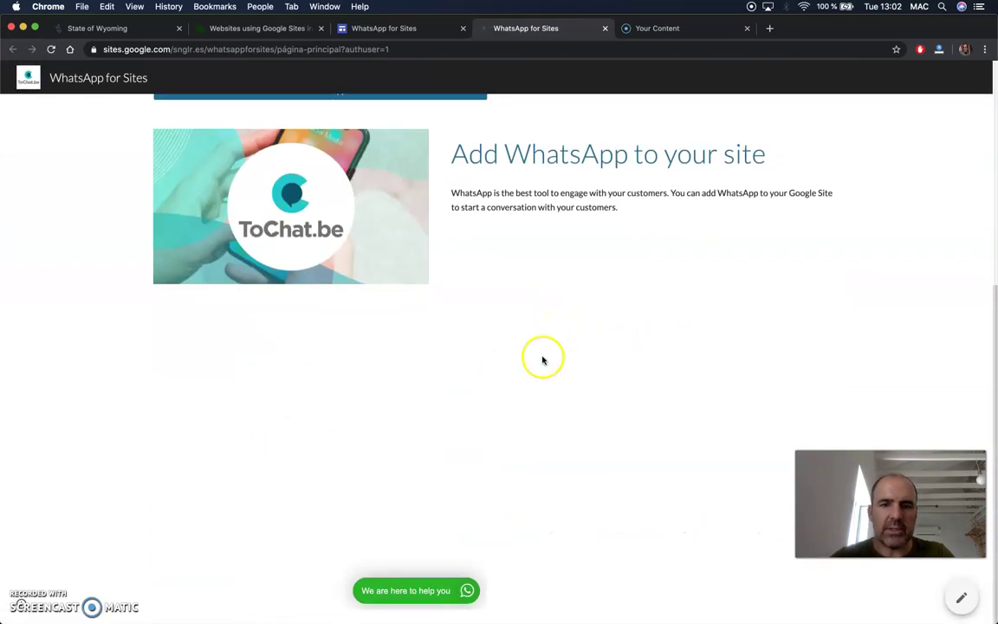
pyautogui.click(407, 591)
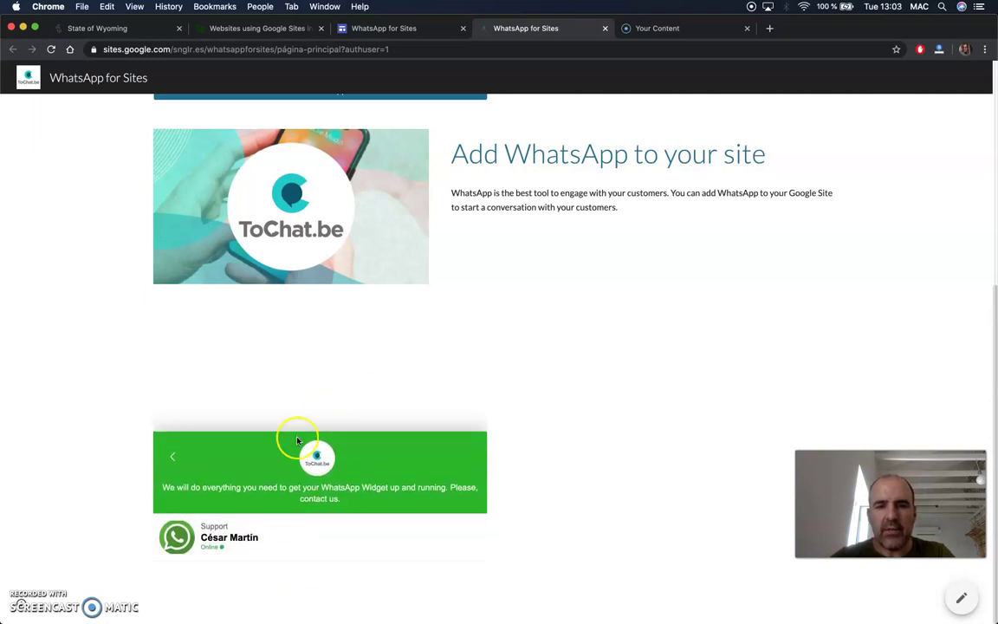
pyautogui.click(171, 465)
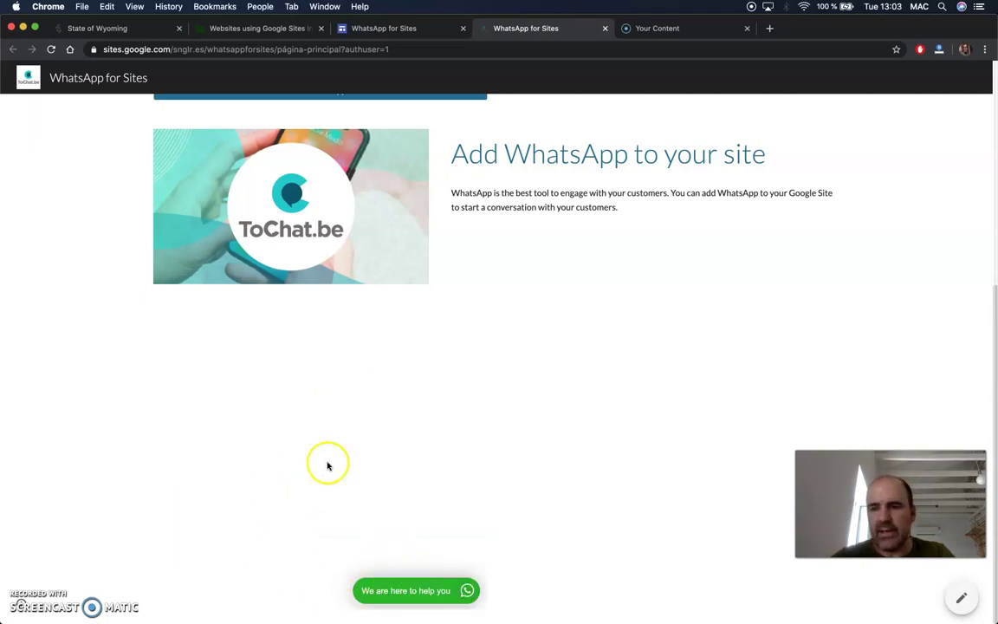
pyautogui.scroll(3, 362, 421)
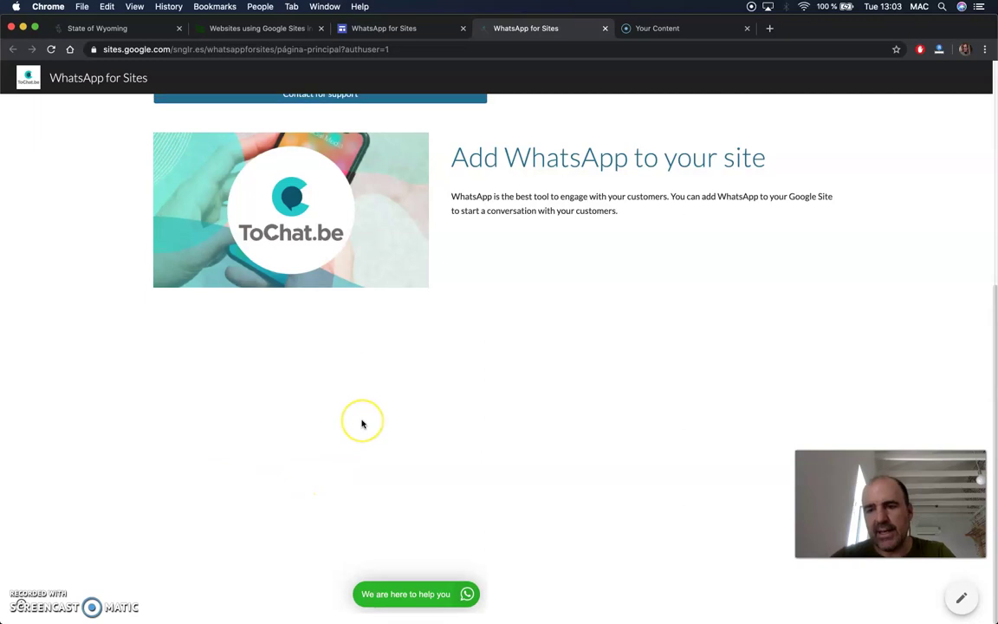
pyautogui.scroll(5, 362, 424)
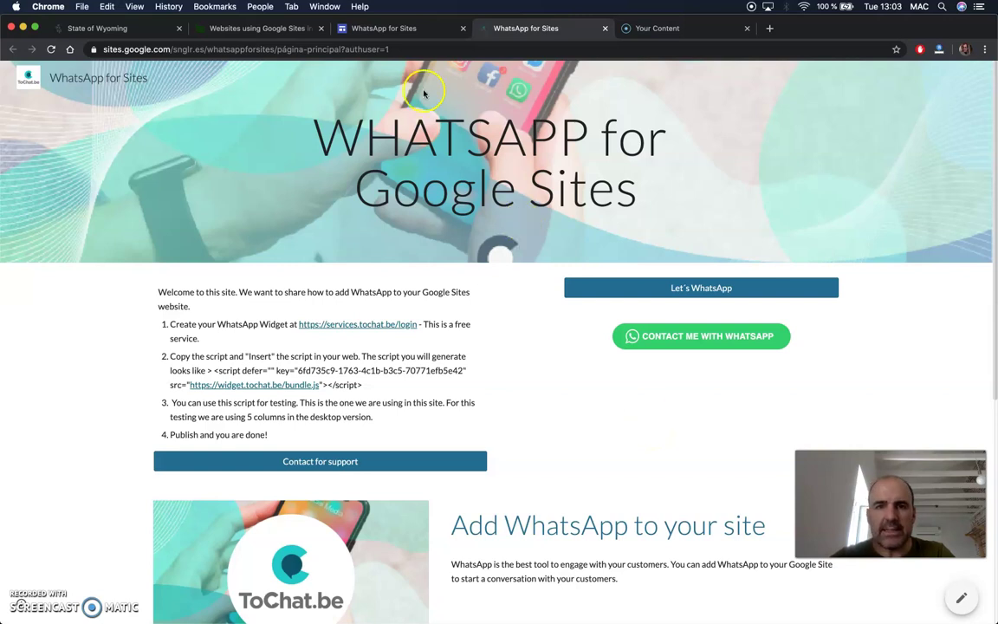
pyautogui.click(379, 28)
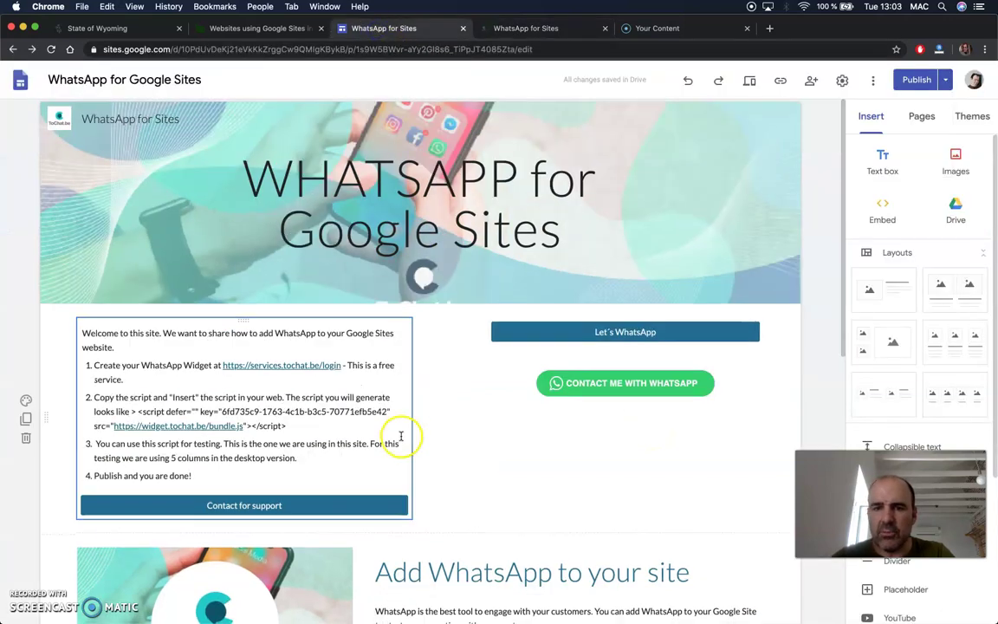
# Delete the WhatsApp widget embed box at the bottom of the page.
pyautogui.scroll(-10, 401, 436)
pyautogui.click(314, 459)
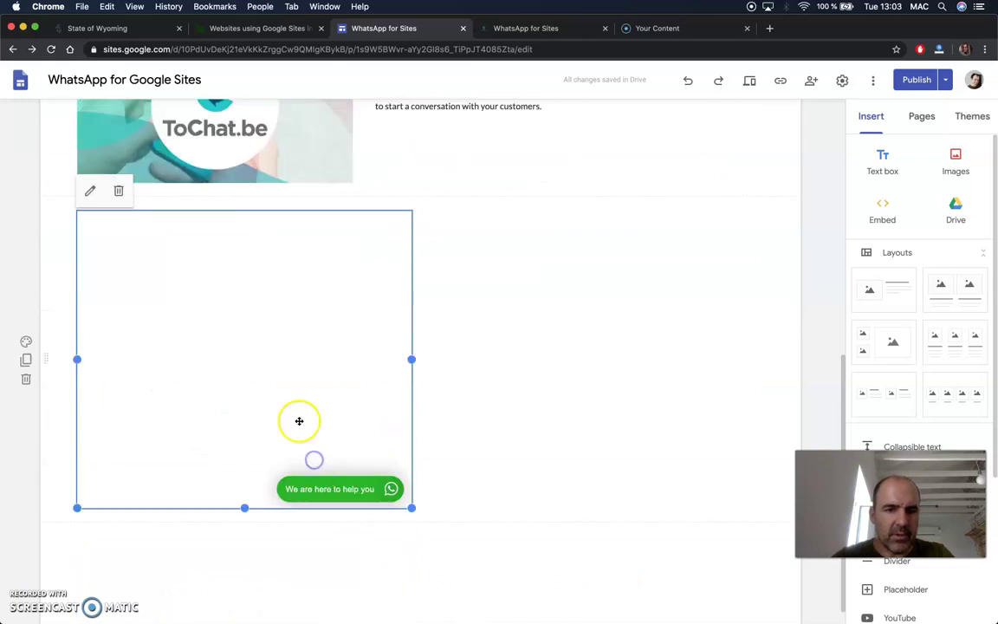
pyautogui.click(120, 190)
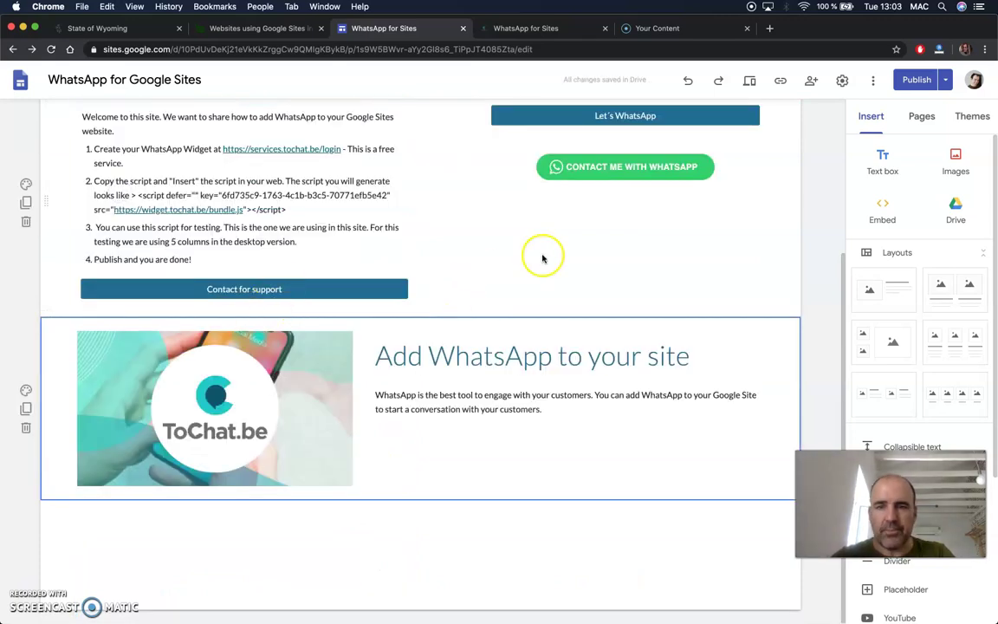
pyautogui.scroll(5, 543, 258)
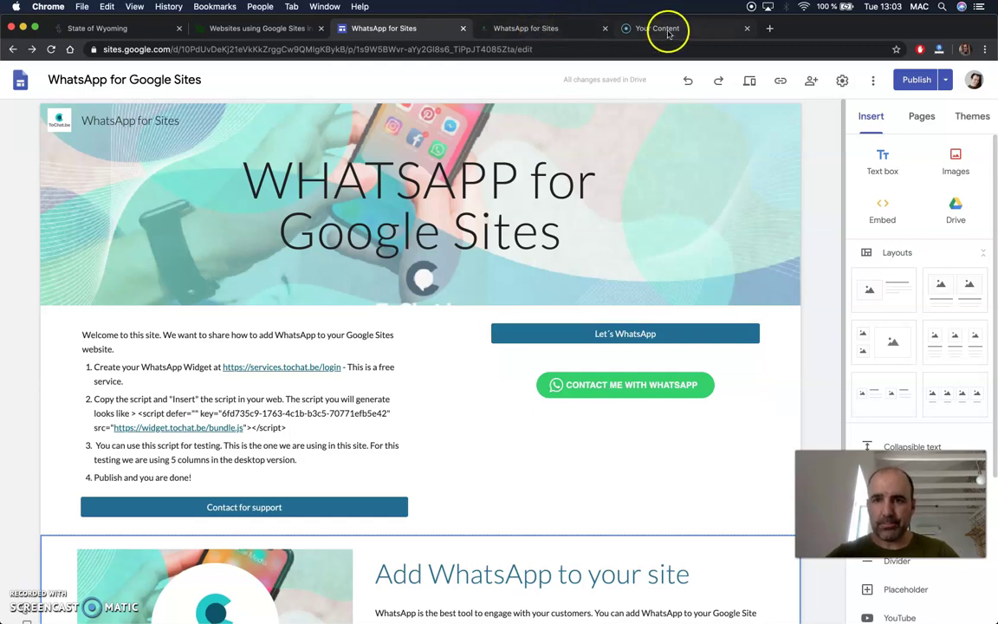
# Load the chatwith.io link generator in a new tab and enter the WhatsApp phone number.
pyautogui.click(769, 28)
pyautogui.write('hat')
pyautogui.press('Return')
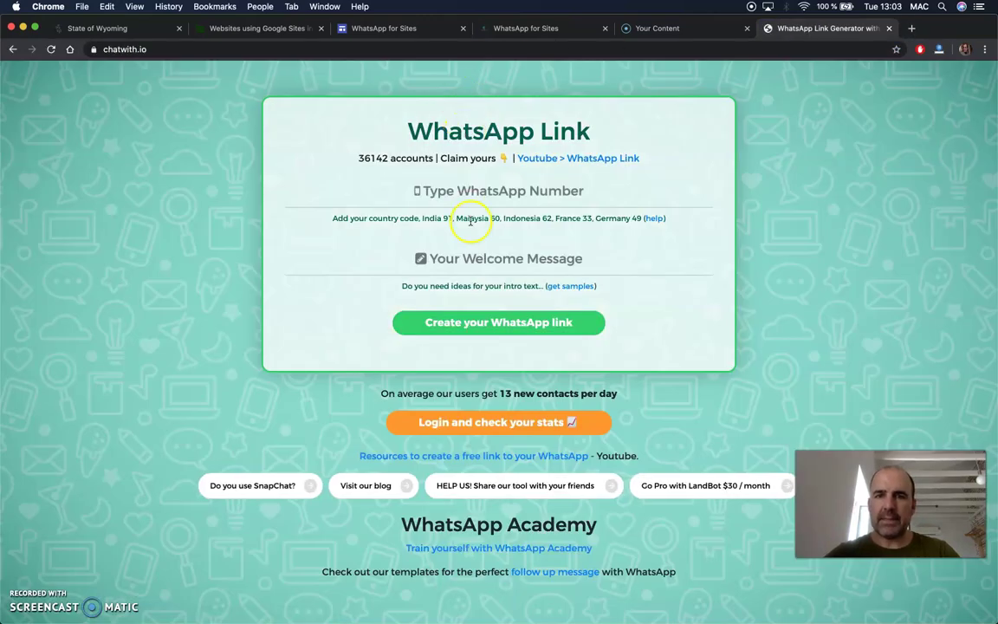
pyautogui.click(454, 192)
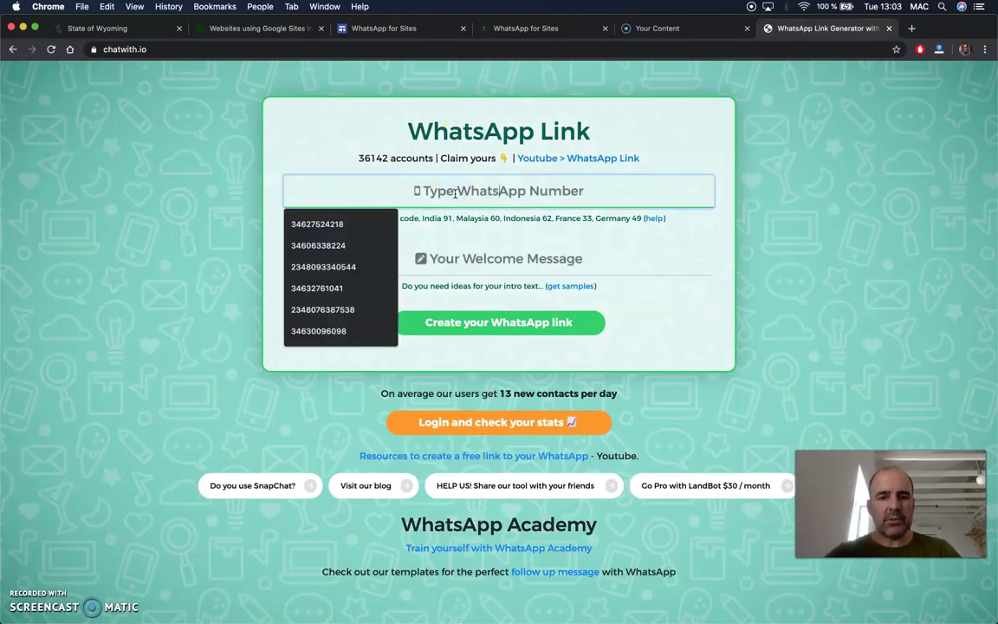
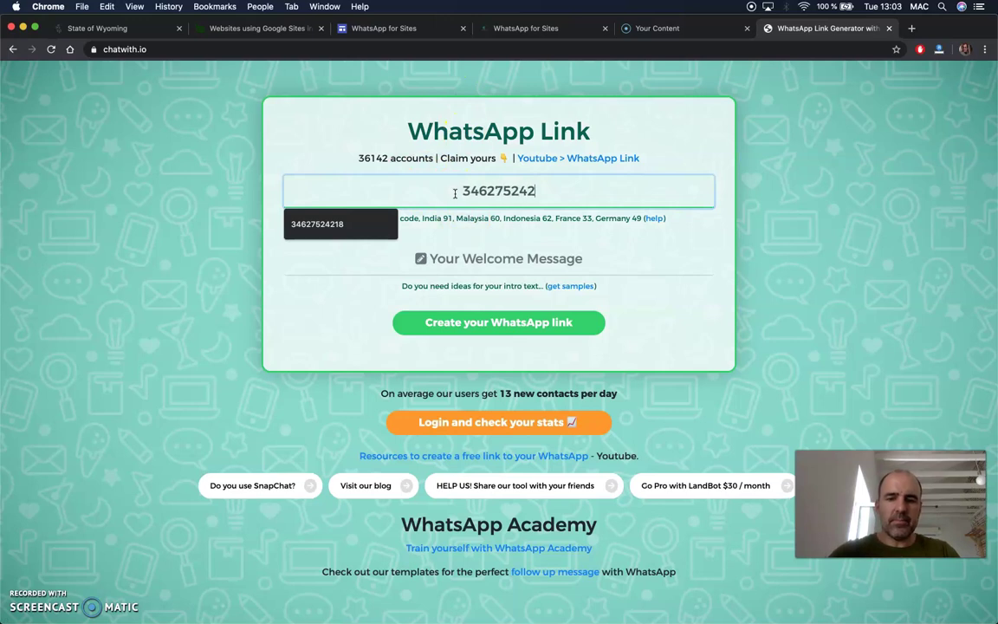
# Write the welcome message 'Hola, te he visto en Google Sites y quiero más información'.
pyautogui.click(476, 263)
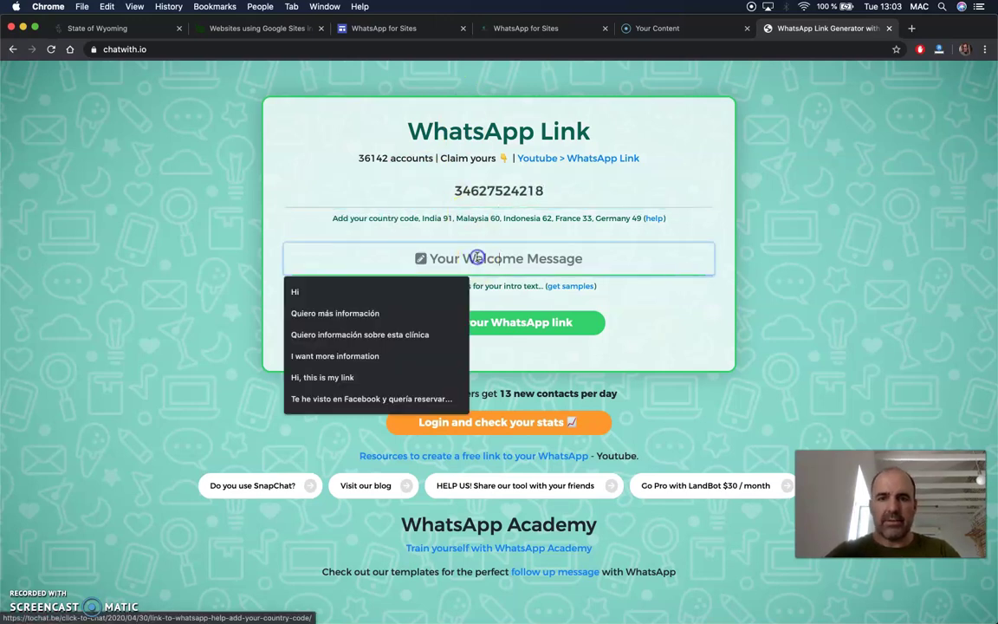
pyautogui.write('Hola, te he visto en gGo')
pyautogui.press('BackSpace')
pyautogui.press('BackSpace')
pyautogui.press('BackSpace')
pyautogui.write('Google Sites')
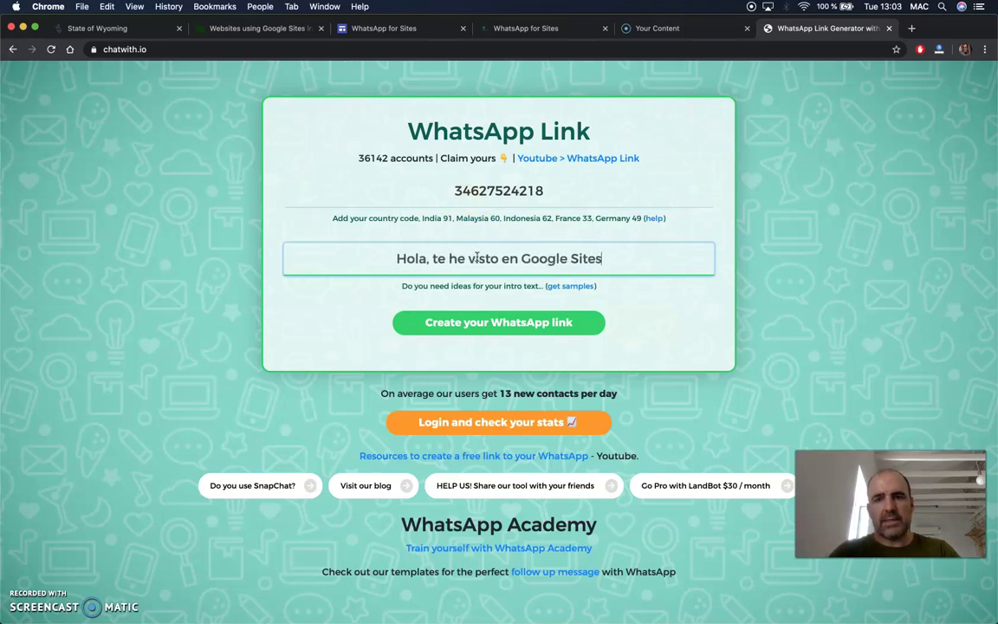
pyautogui.write(' y quiero más no')
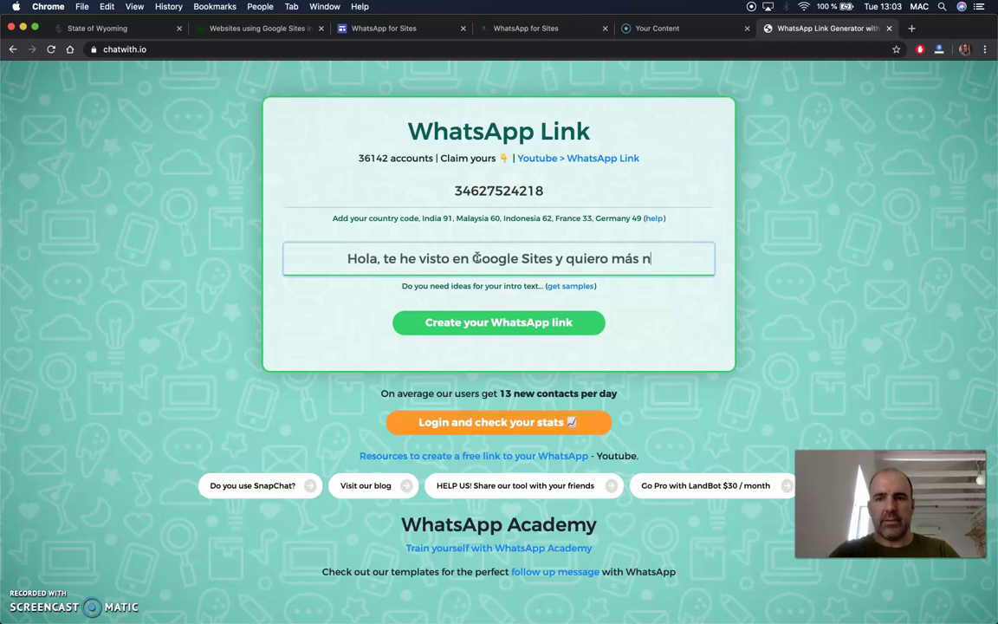
pyautogui.press('BackSpace')
pyautogui.press('BackSpace')
pyautogui.write('información')
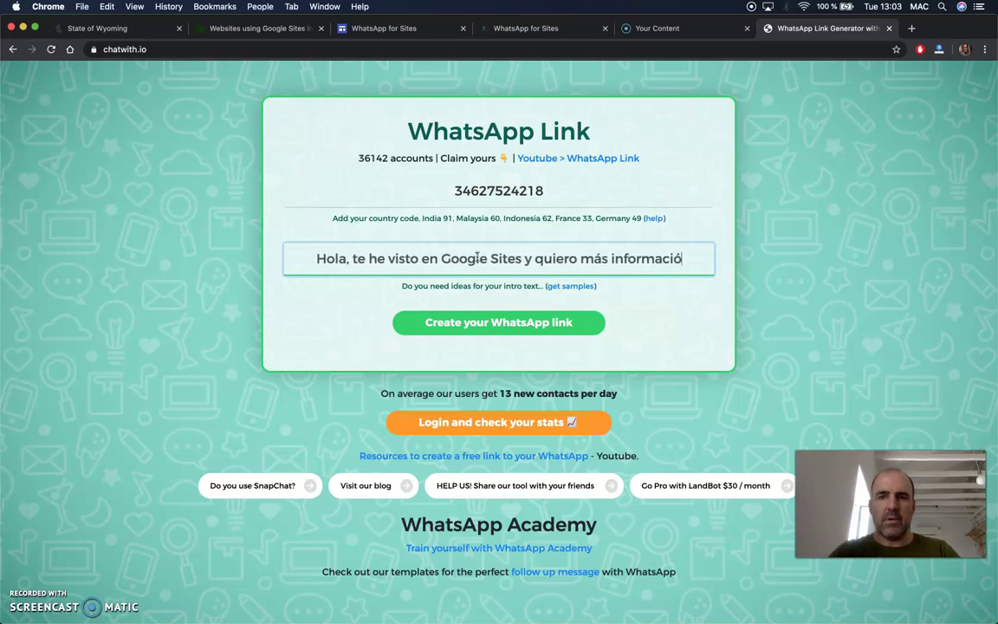
# Generate and copy the short WhatsApp link, then return to the published WhatsApp for Sites page.
pyautogui.click(475, 327)
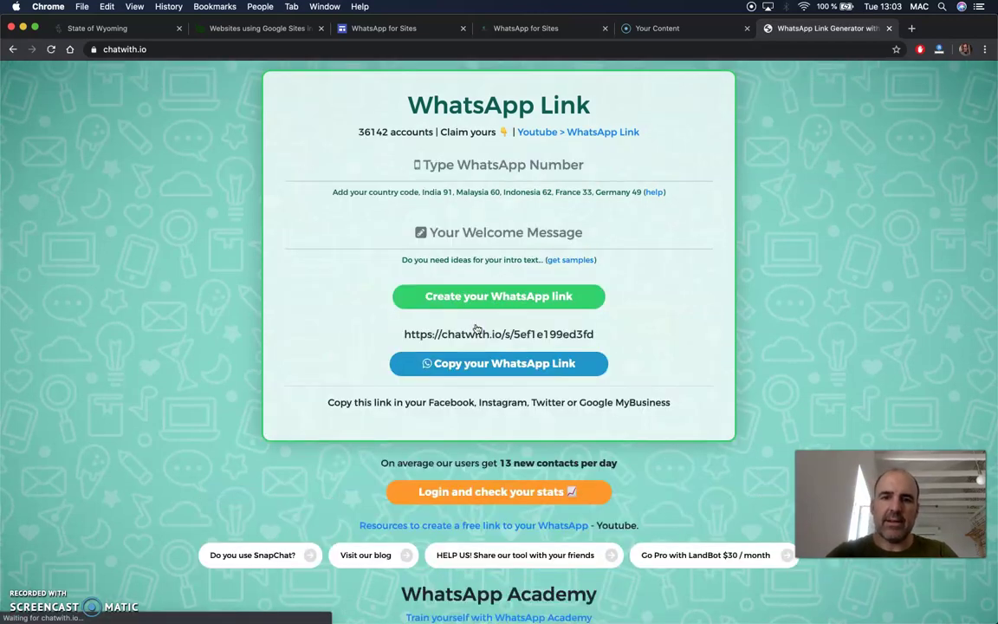
pyautogui.click(484, 365)
pyautogui.click(603, 116)
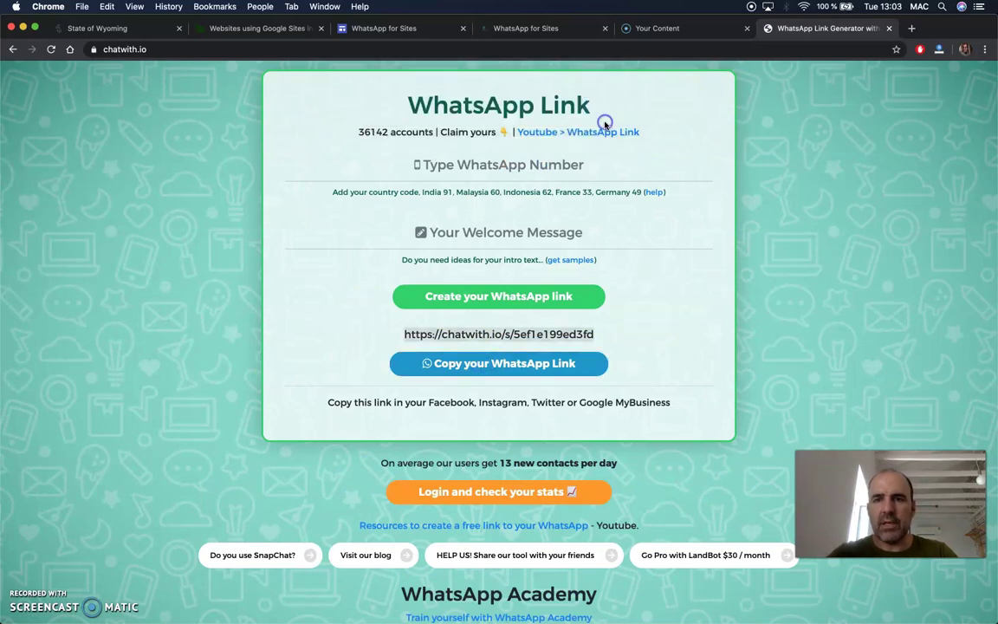
pyautogui.click(537, 28)
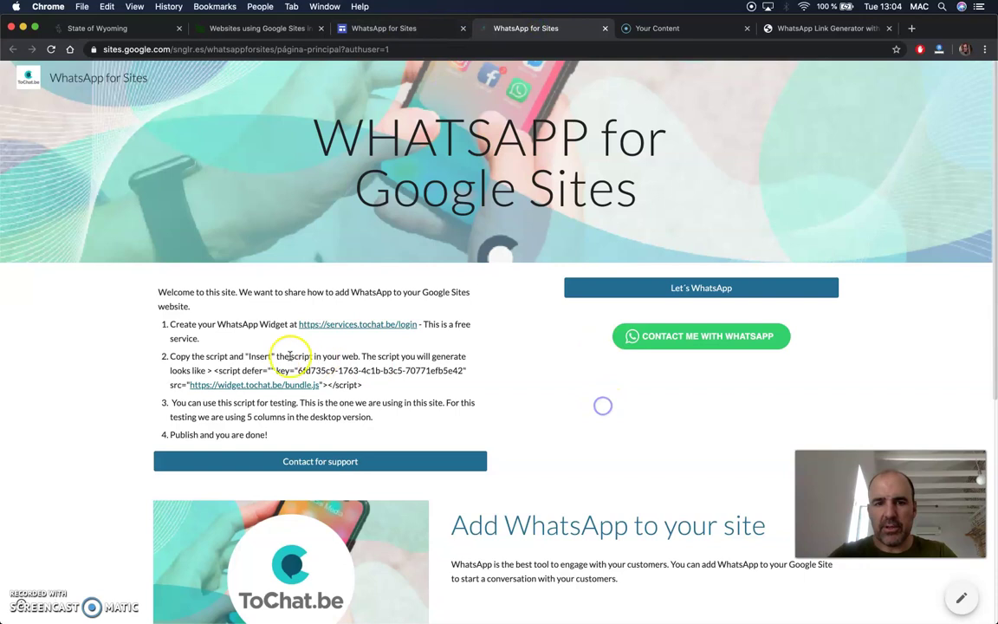
# In the editor, link the words 'the script' in step 2 to the copied chatwith.io URL.
pyautogui.click(254, 356)
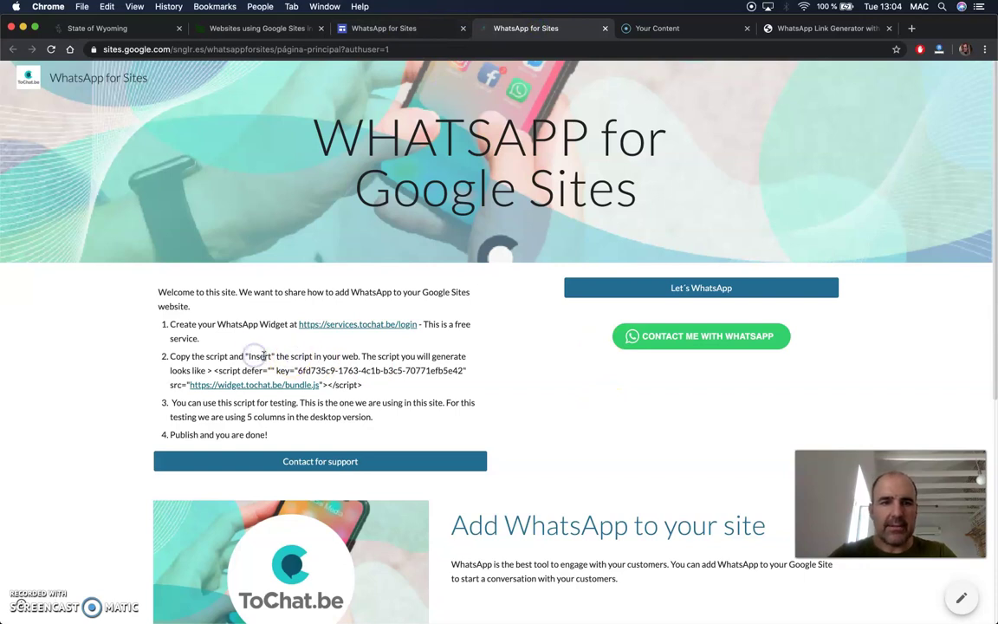
pyautogui.click(355, 26)
pyautogui.click(213, 385)
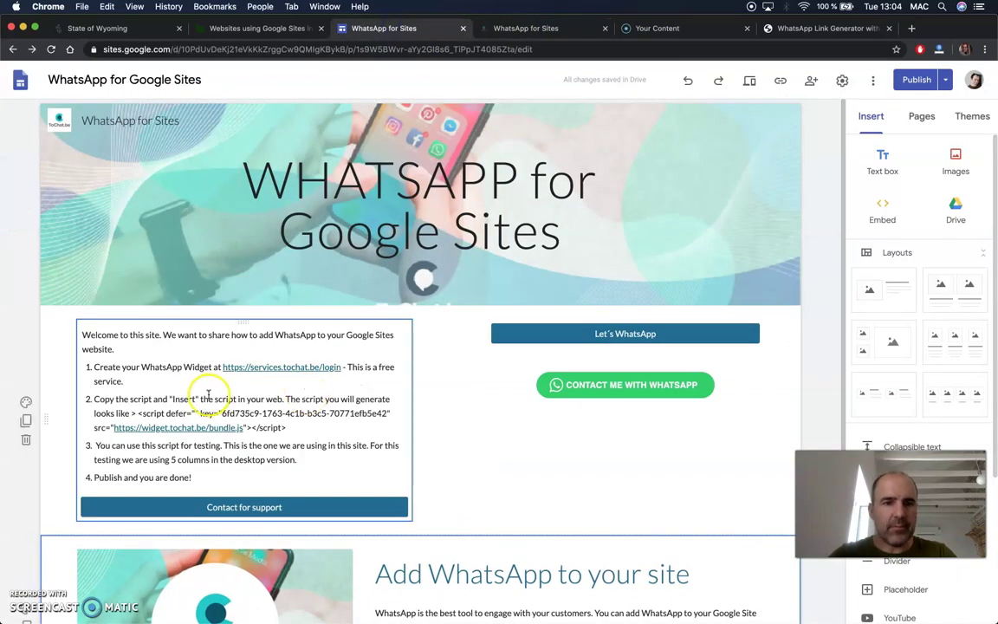
pyautogui.doubleClick(213, 399)
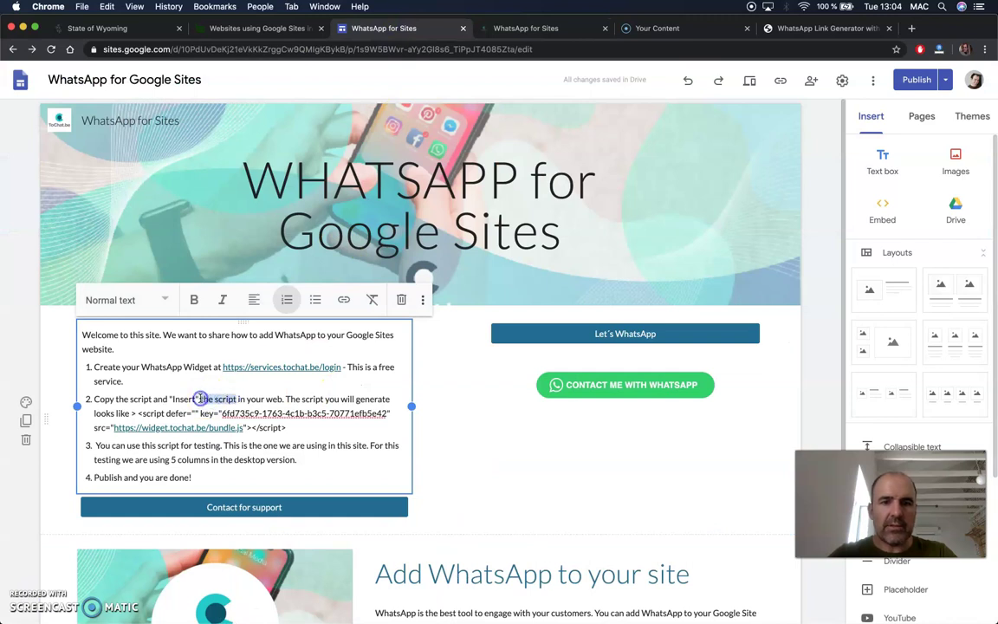
pyautogui.click(345, 299)
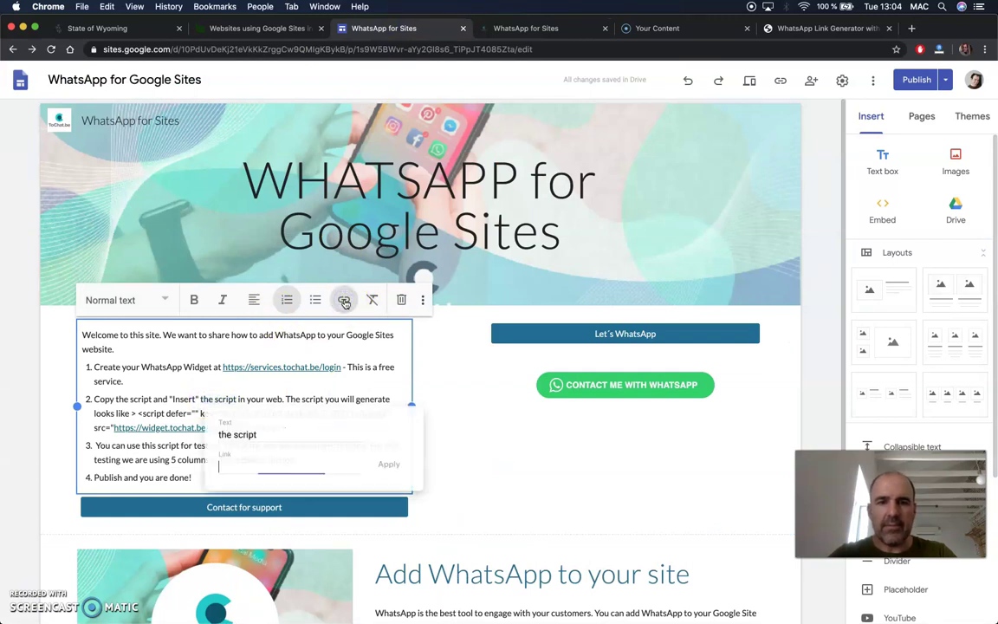
pyautogui.press('super+v')
pyautogui.click(389, 466)
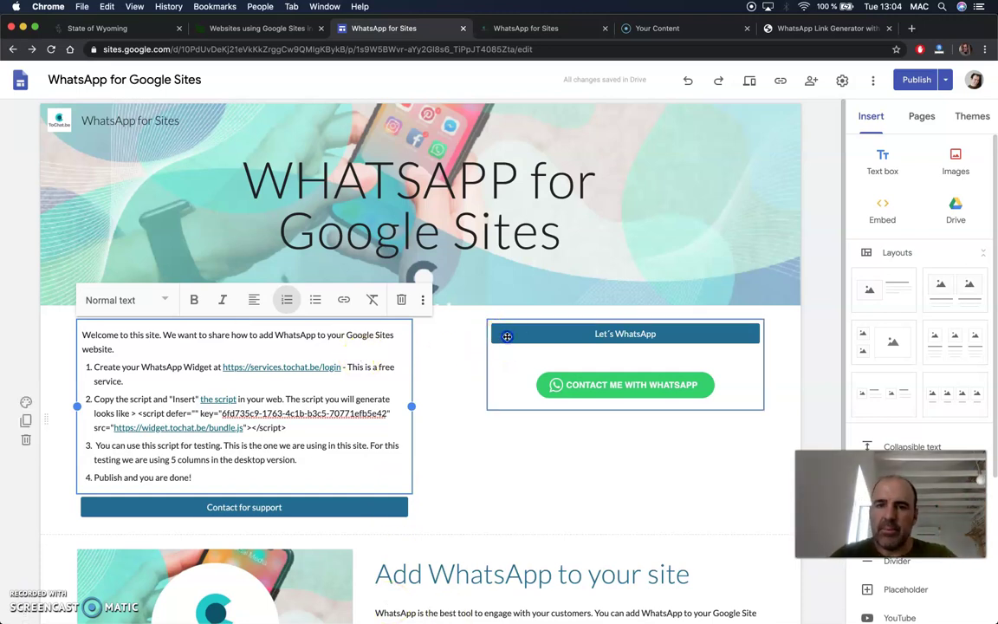
# Insert a 'Contacto con WhatsApp' button linking to chatwith.io below the Add WhatsApp paragraph.
pyautogui.click(511, 336)
pyautogui.click(543, 335)
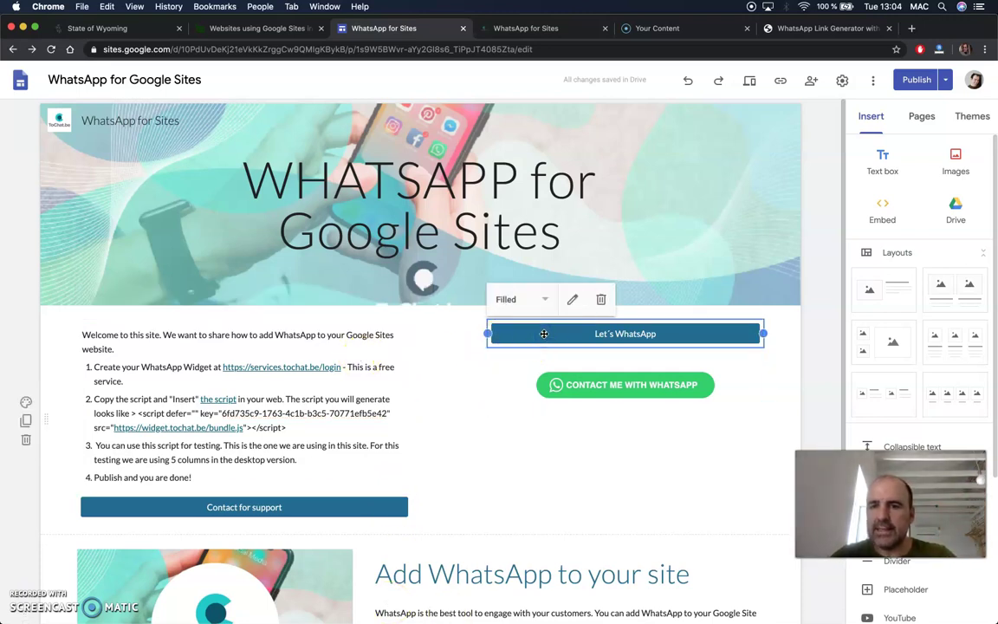
pyautogui.scroll(-3, 936, 294)
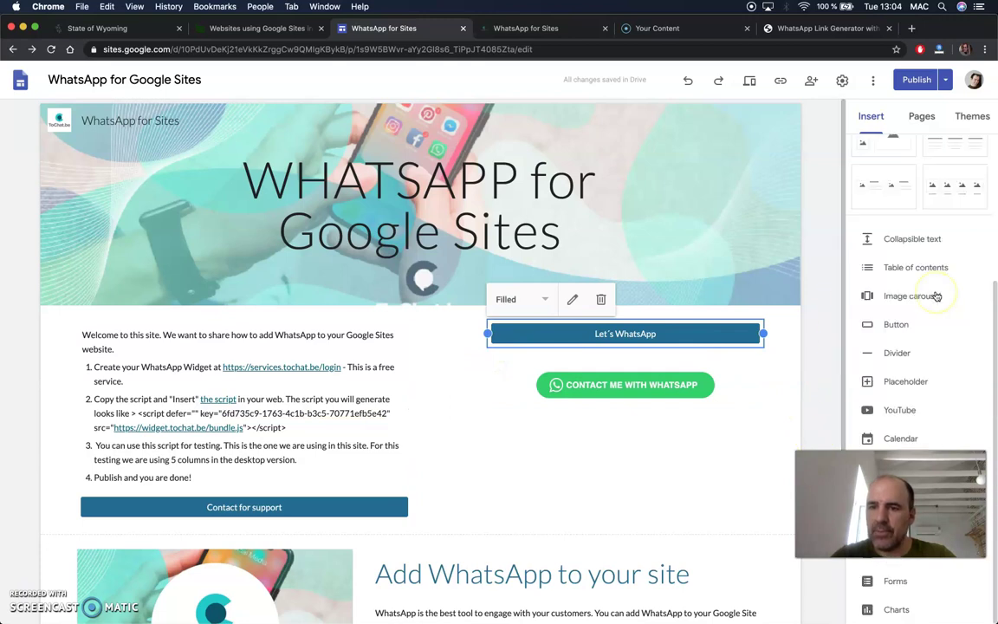
pyautogui.click(895, 325)
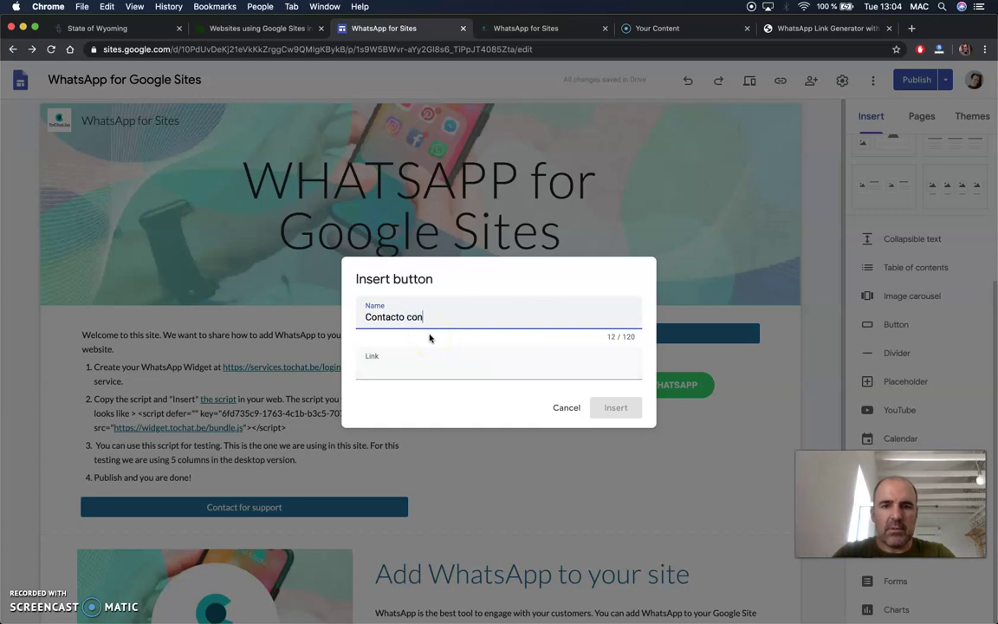
pyautogui.click(430, 368)
pyautogui.press('cmd+v')
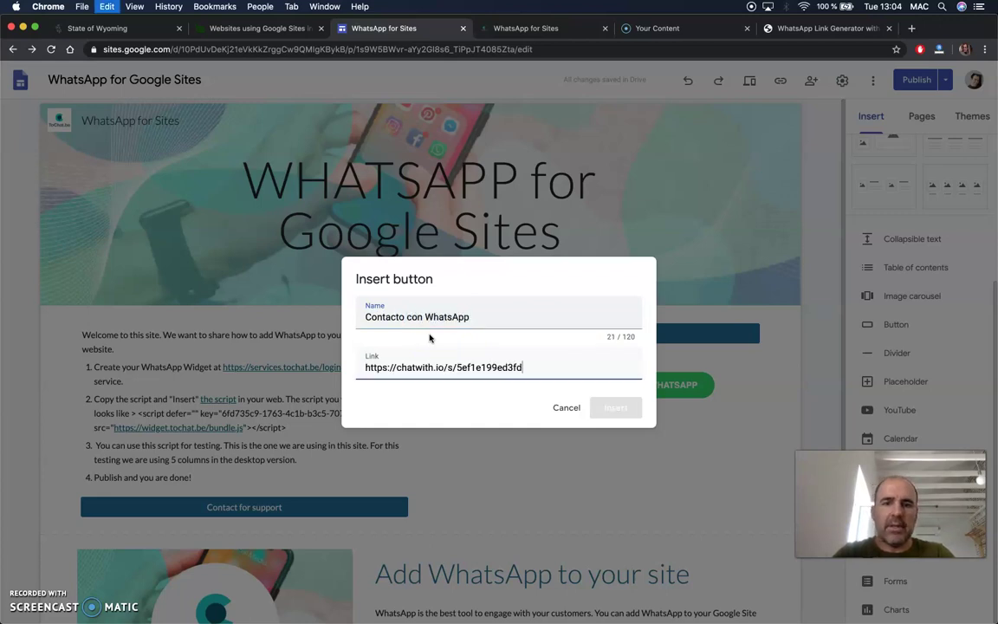
pyautogui.click(614, 408)
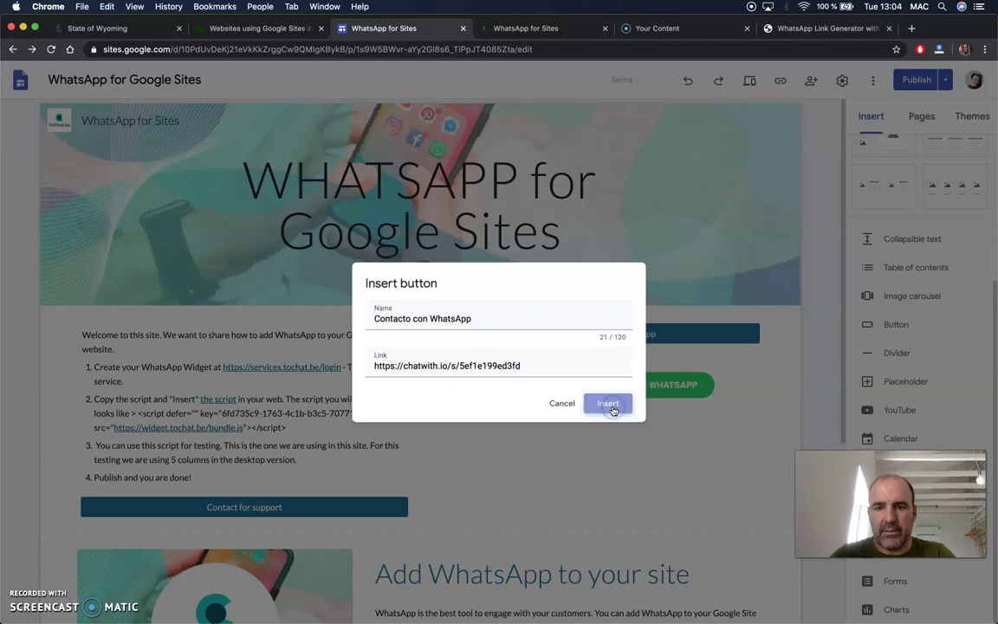
pyautogui.moveTo(139, 473); pyautogui.dragTo(548, 401)
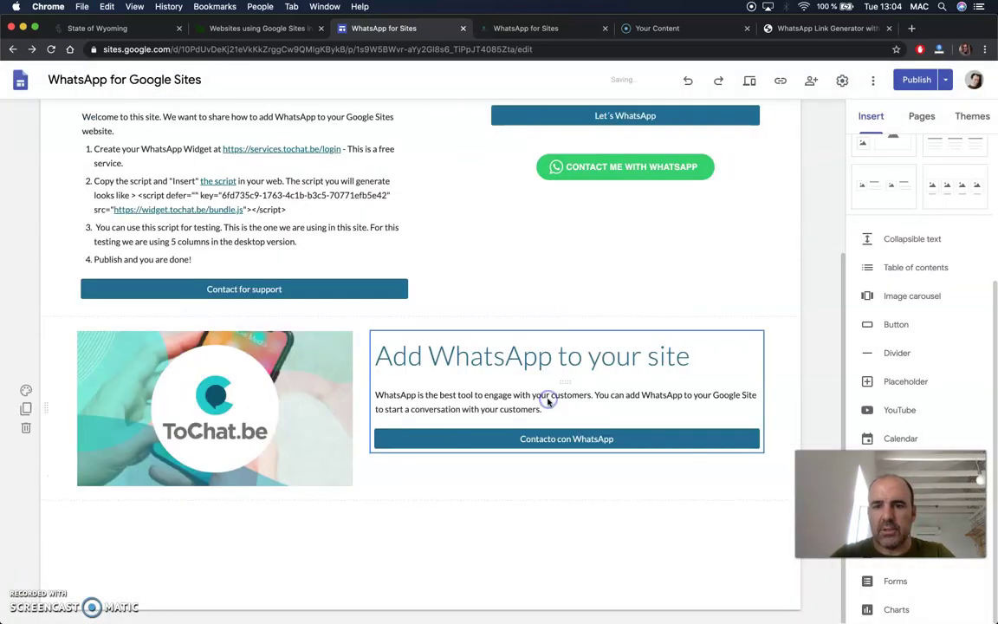
# Resize the green WhatsApp embed so the top buttons form a narrower centred column.
pyautogui.scroll(5, 605, 381)
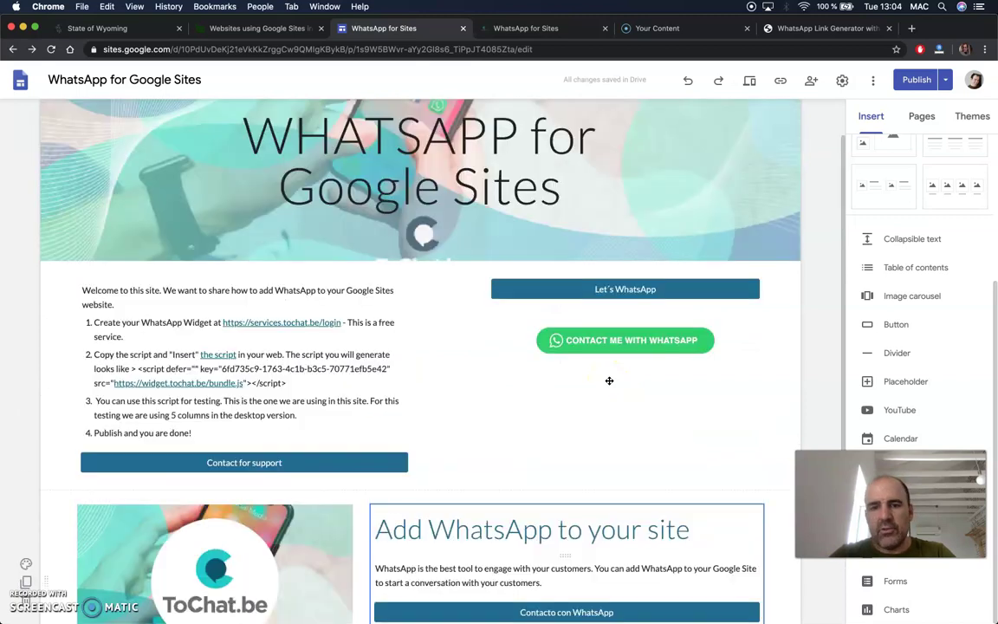
pyautogui.scroll(-1, 610, 381)
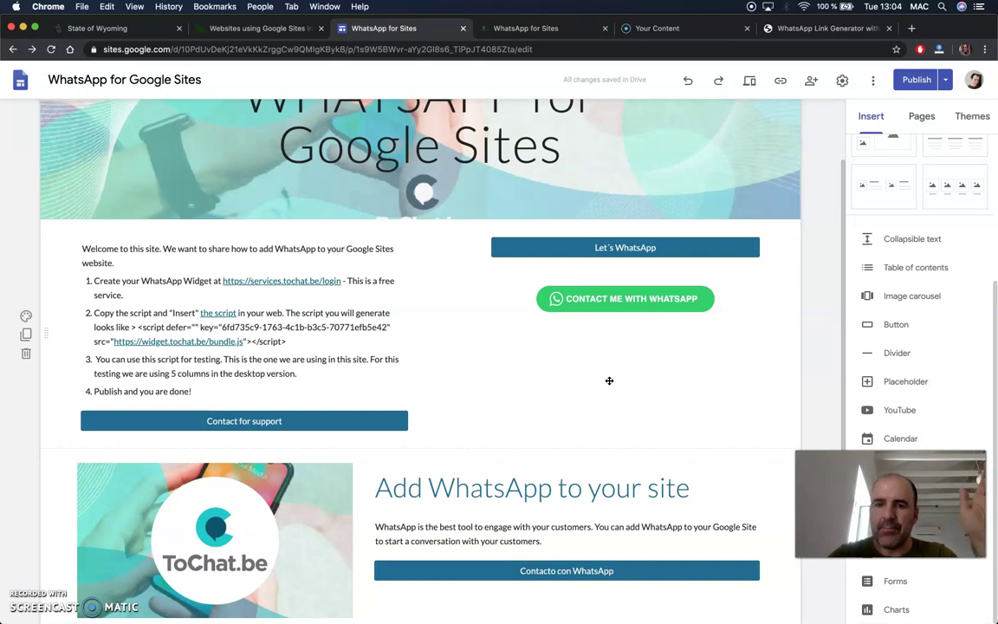
pyautogui.click(609, 568)
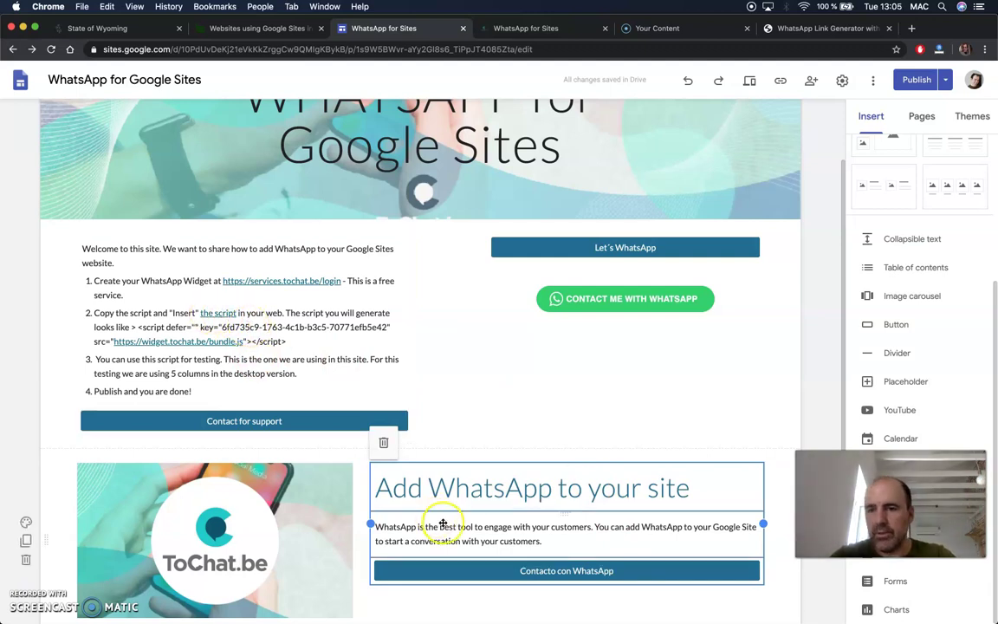
pyautogui.click(499, 572)
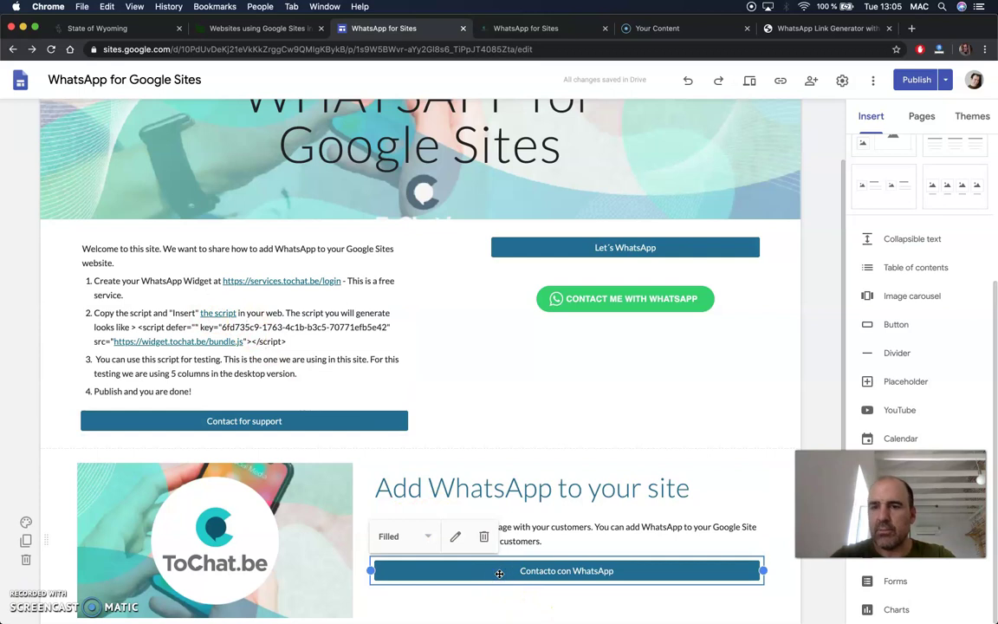
pyautogui.click(587, 302)
pyautogui.moveTo(586, 304); pyautogui.dragTo(590, 343)
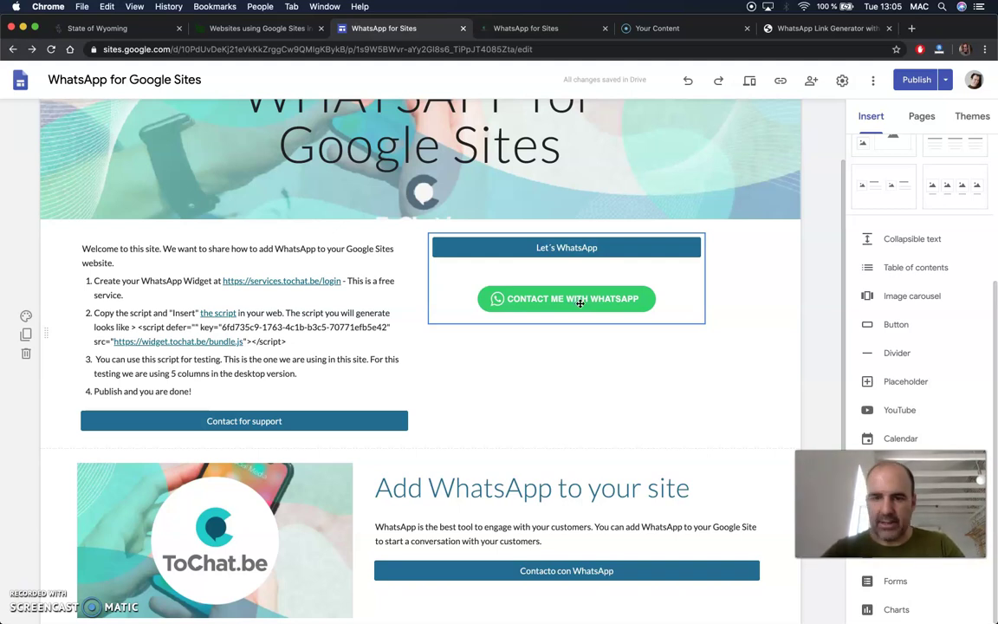
# Edit the green embed's code, replacing the href '#' placeholder with the chatwith.io link.
pyautogui.click(578, 302)
pyautogui.click(496, 297)
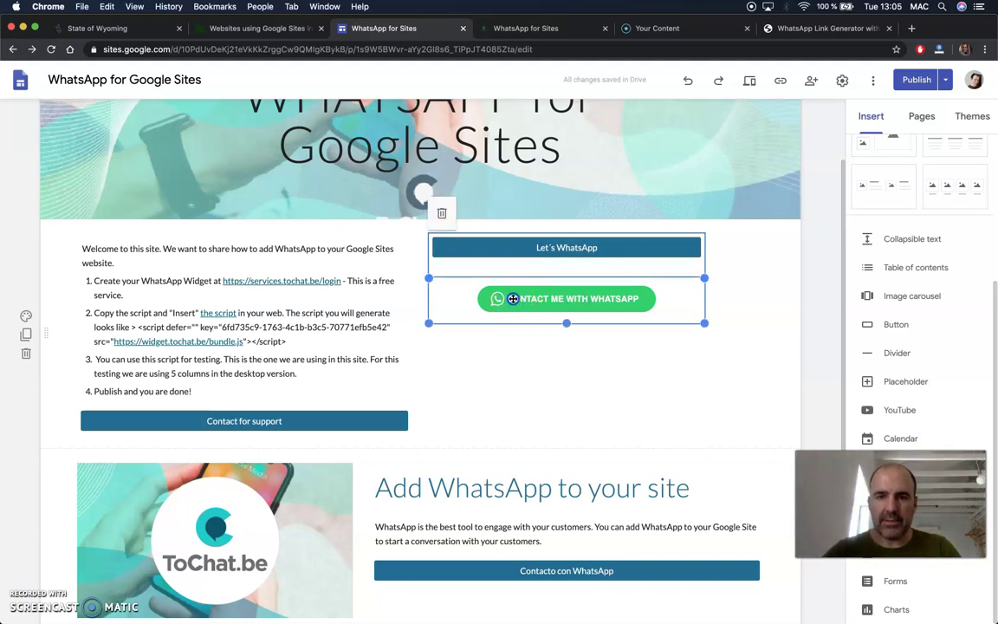
pyautogui.click(442, 258)
pyautogui.click(455, 351)
pyautogui.scroll(2, 455, 351)
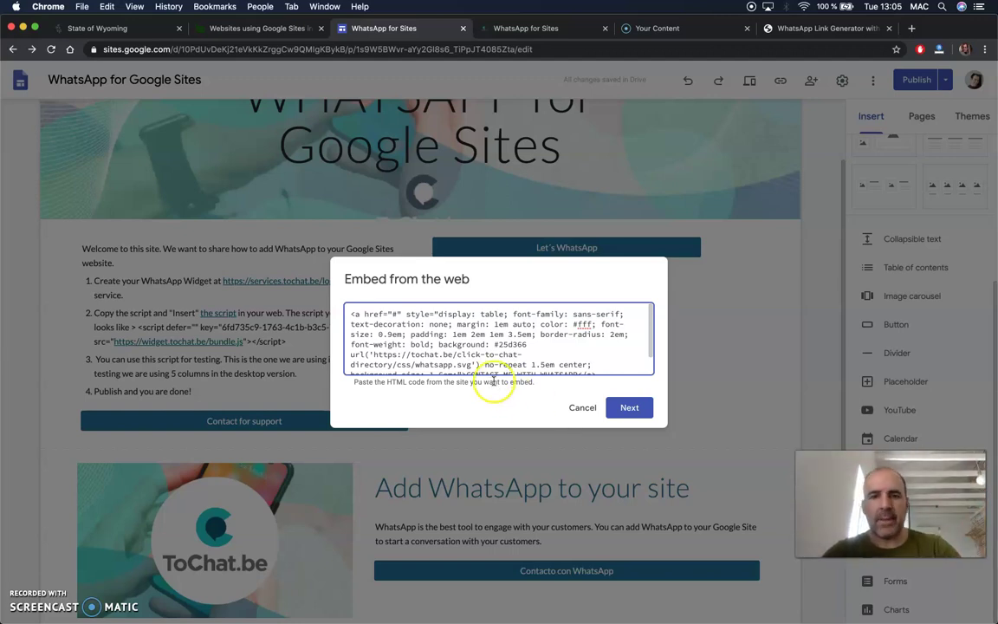
pyautogui.click(393, 314)
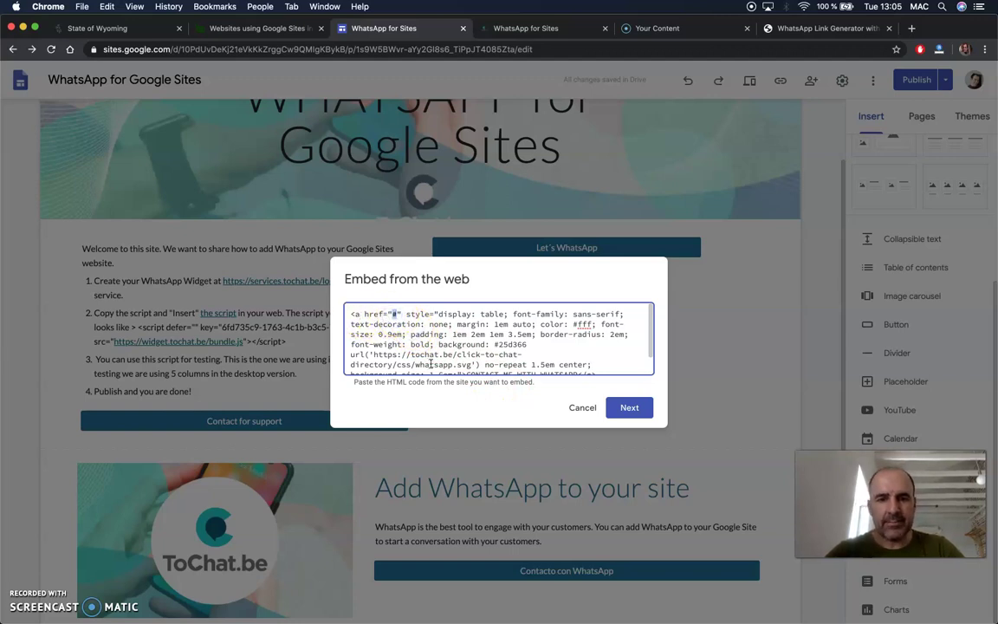
pyautogui.write('https://chatwith.io/s/5ef1e199ed3fd')
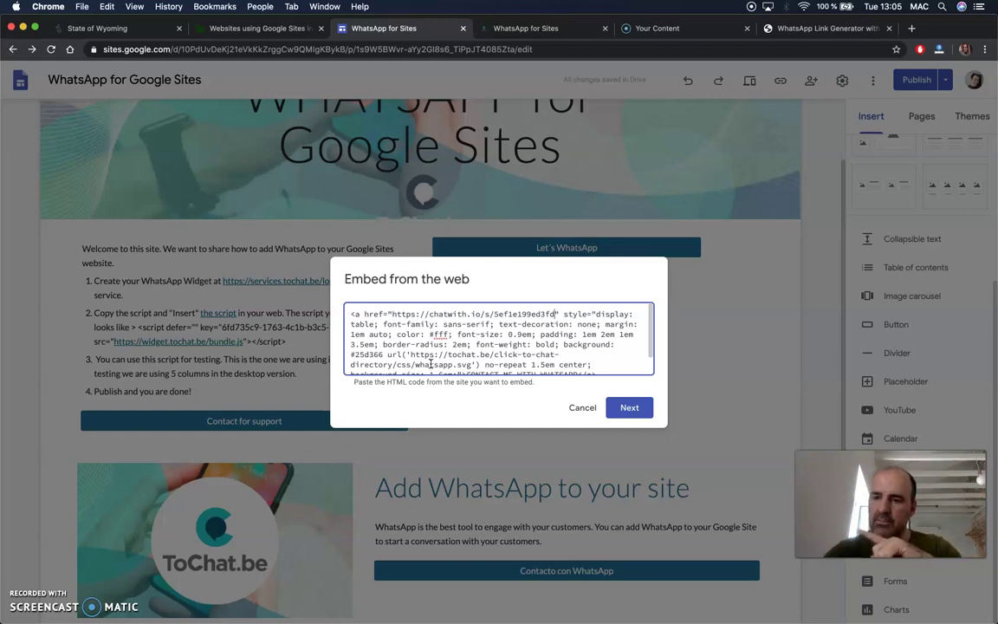
# Check the CONTACT ME WITH WHATSAPP label, then preview and save the updated embed.
pyautogui.click(414, 356)
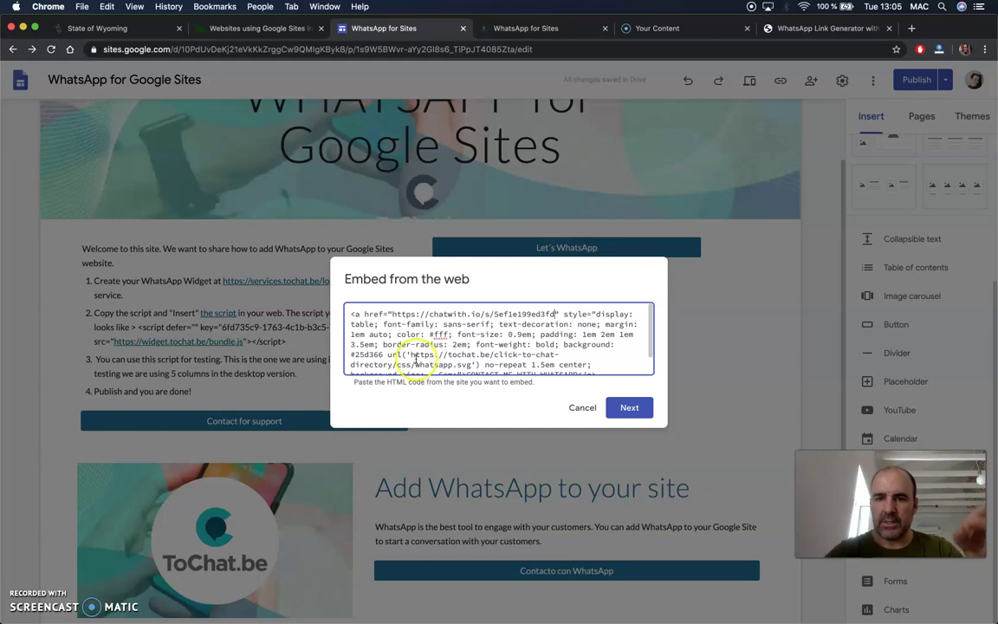
pyautogui.scroll(-1, 497, 343)
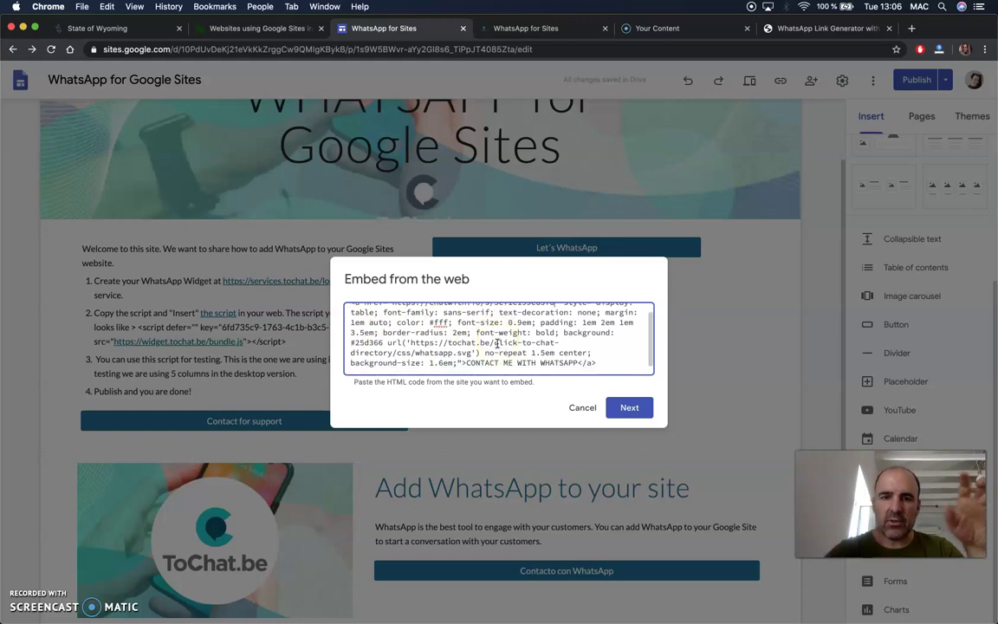
pyautogui.scroll(-1, 497, 343)
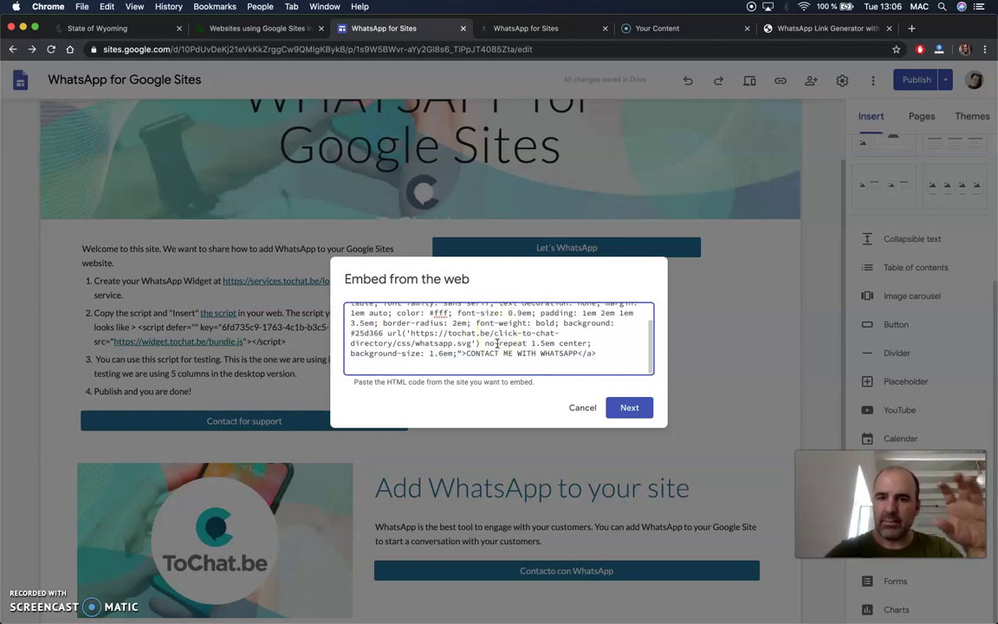
pyautogui.moveTo(466, 354); pyautogui.dragTo(547, 351)
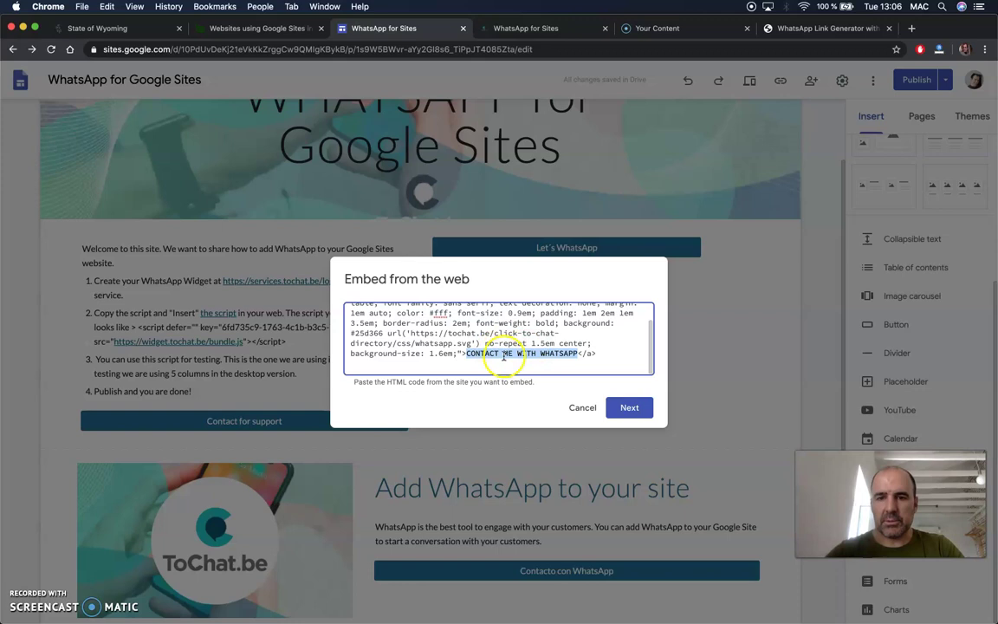
pyautogui.click(630, 407)
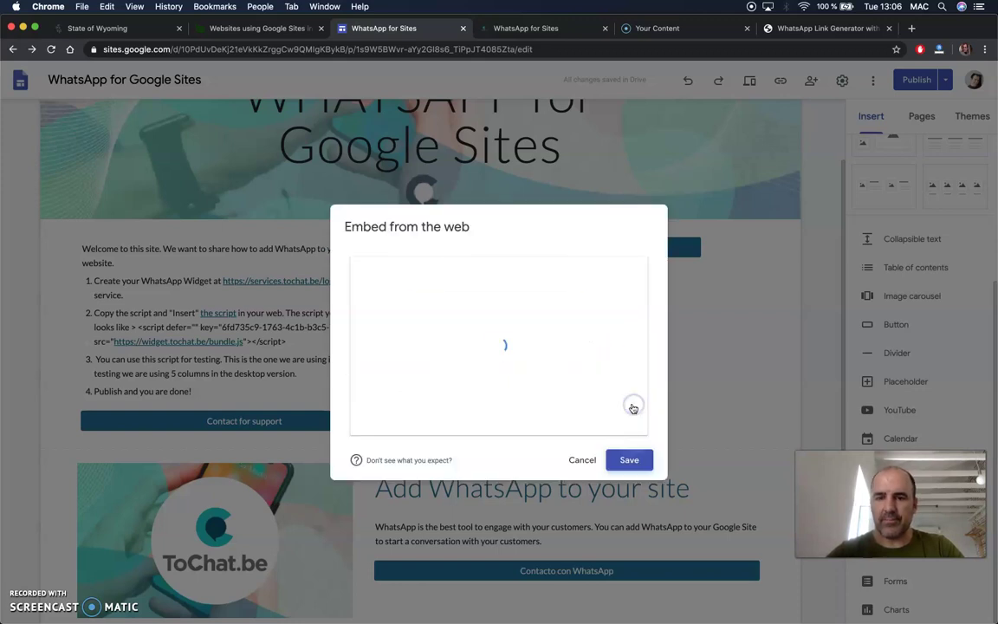
pyautogui.click(629, 459)
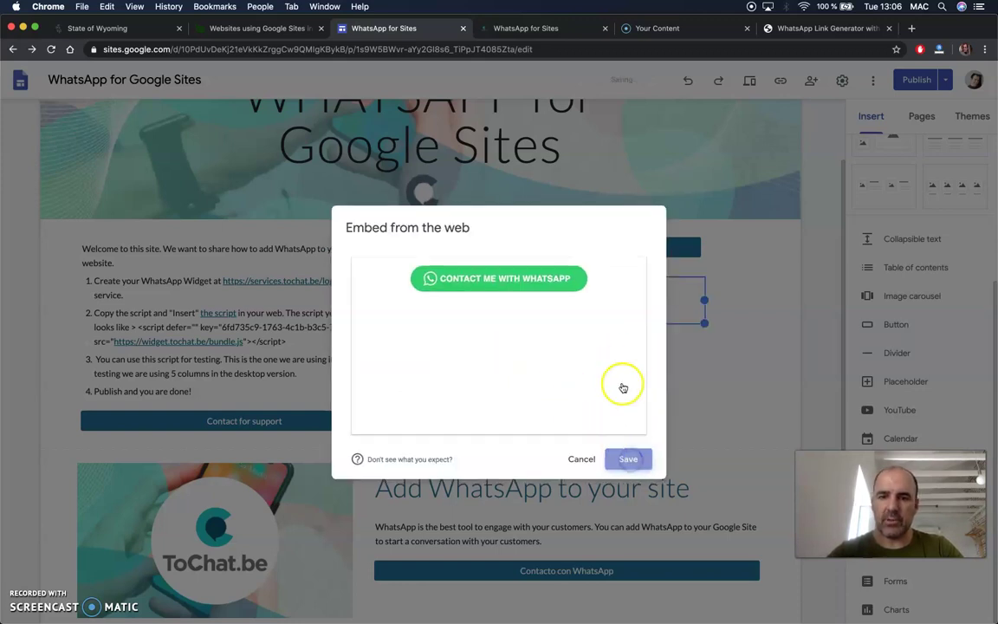
pyautogui.click(528, 359)
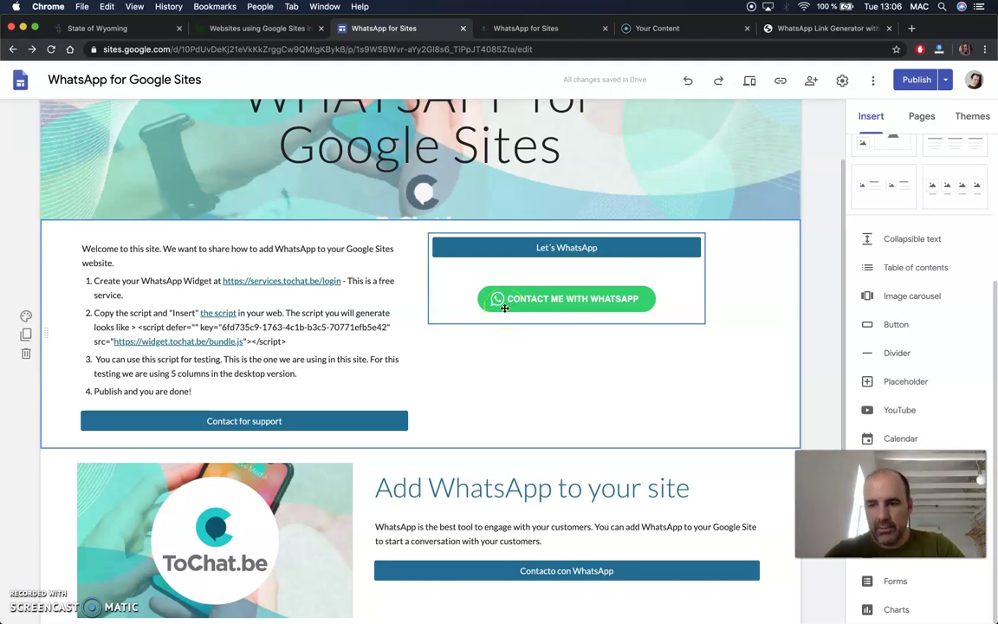
pyautogui.click(486, 243)
pyautogui.click(512, 248)
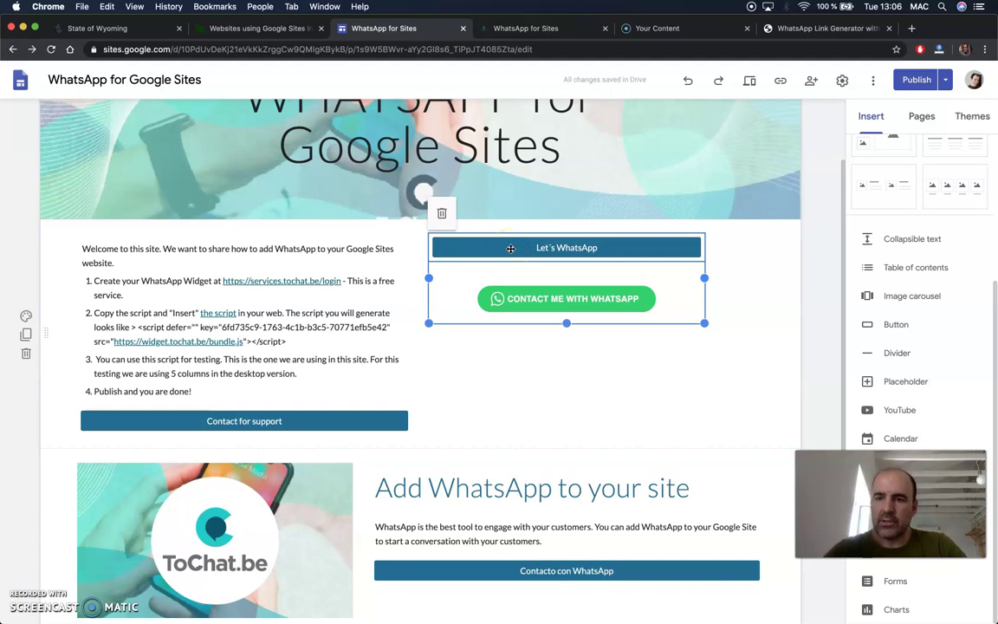
pyautogui.click(530, 298)
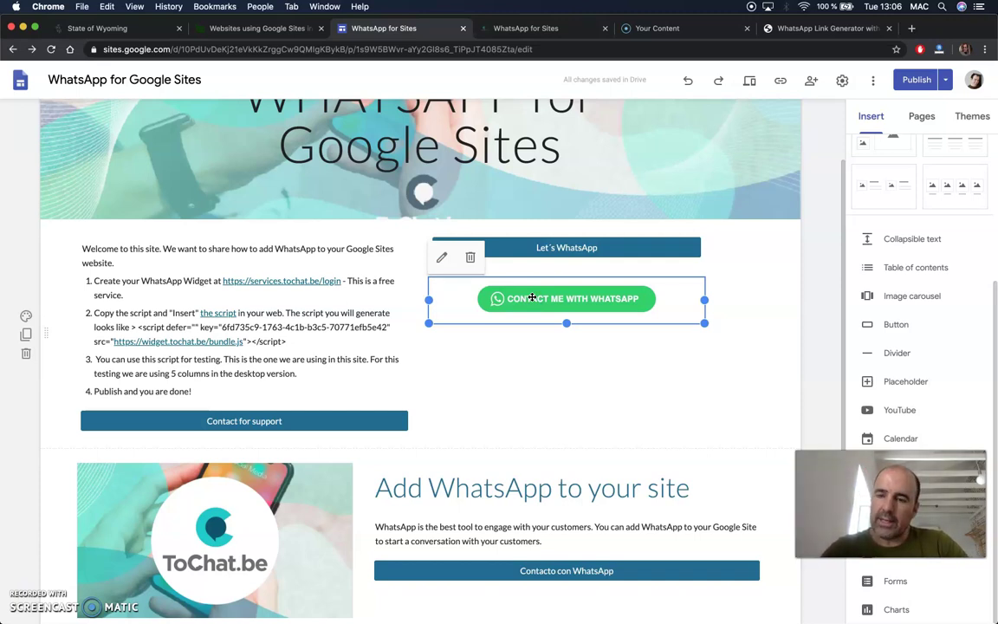
pyautogui.click(578, 389)
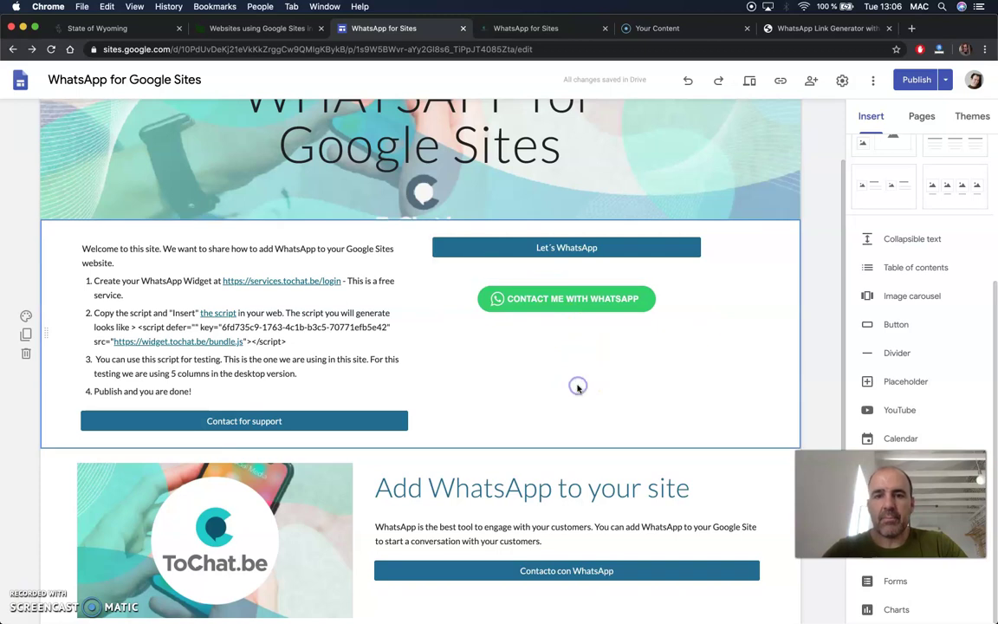
pyautogui.scroll(-1, 578, 390)
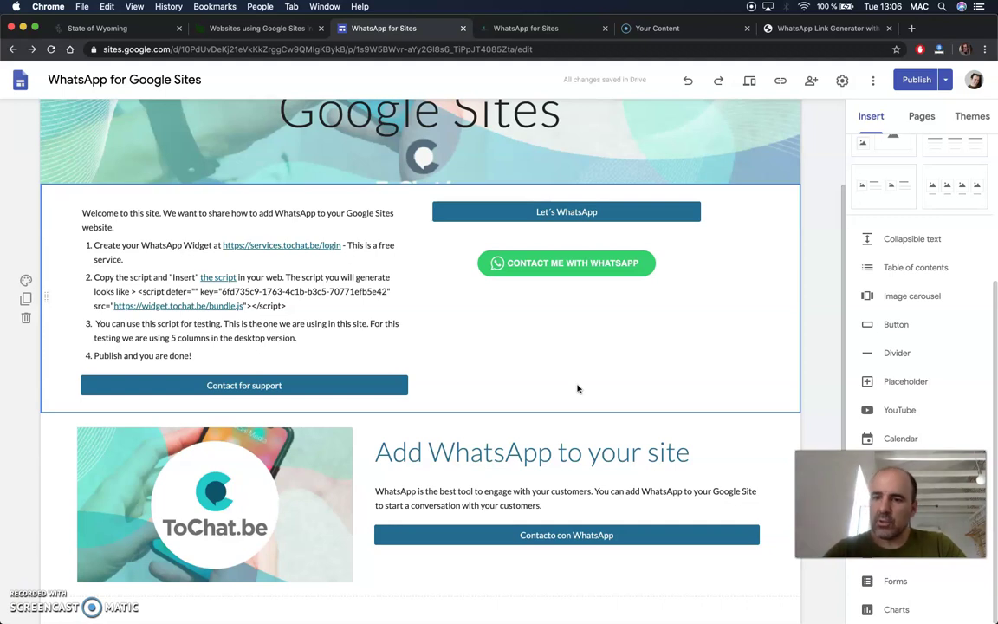
pyautogui.click(553, 368)
pyautogui.scroll(3, 545, 369)
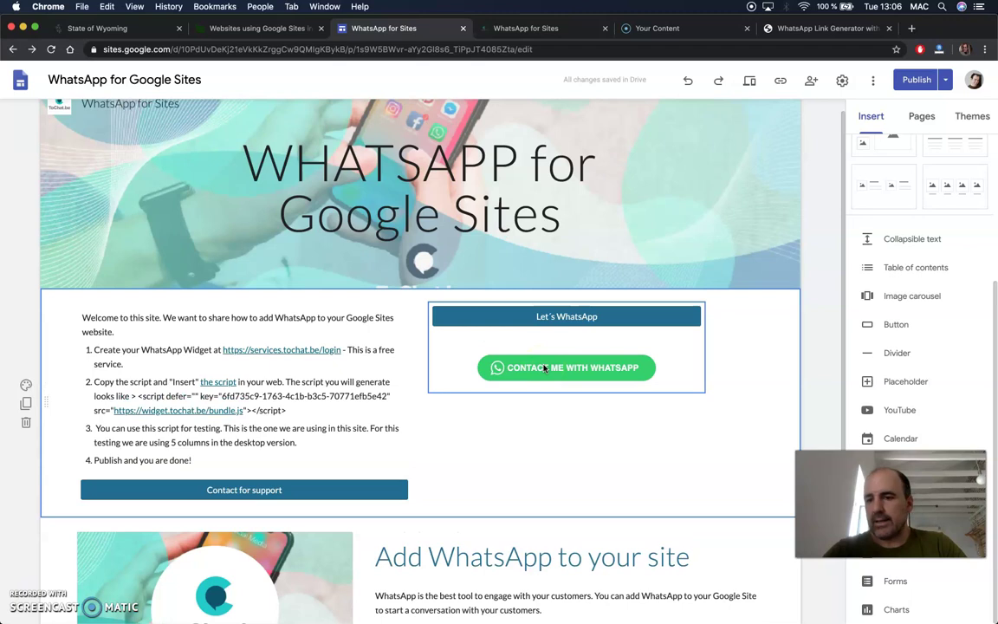
pyautogui.click(383, 350)
pyautogui.click(500, 318)
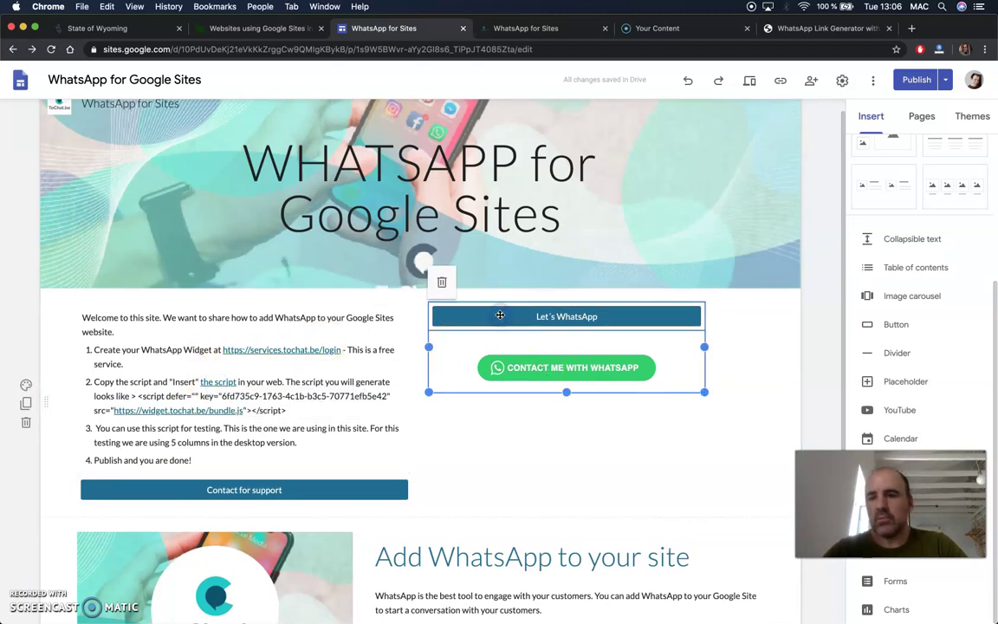
pyautogui.click(505, 345)
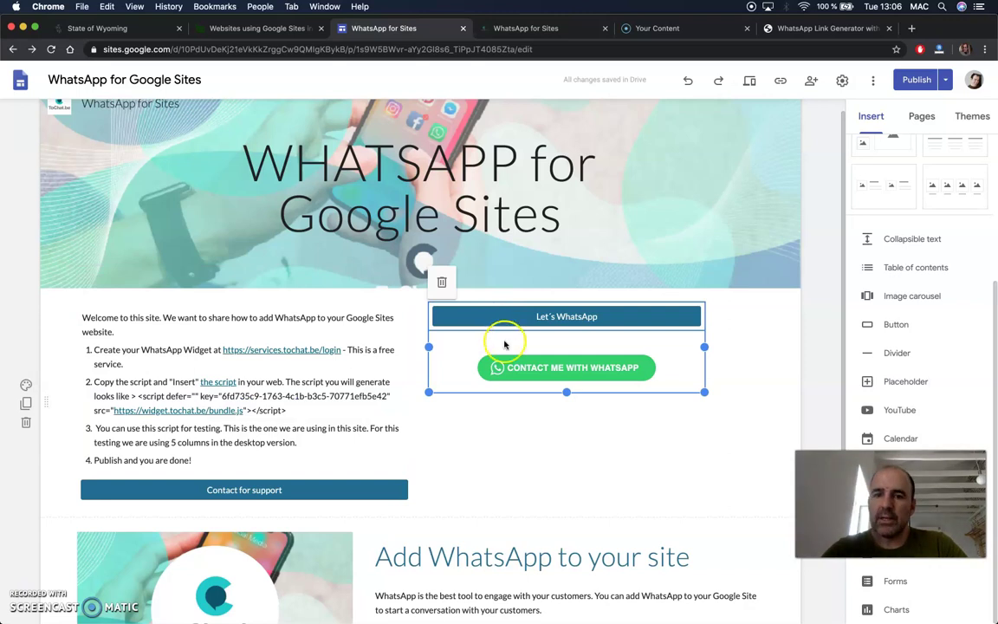
pyautogui.click(510, 369)
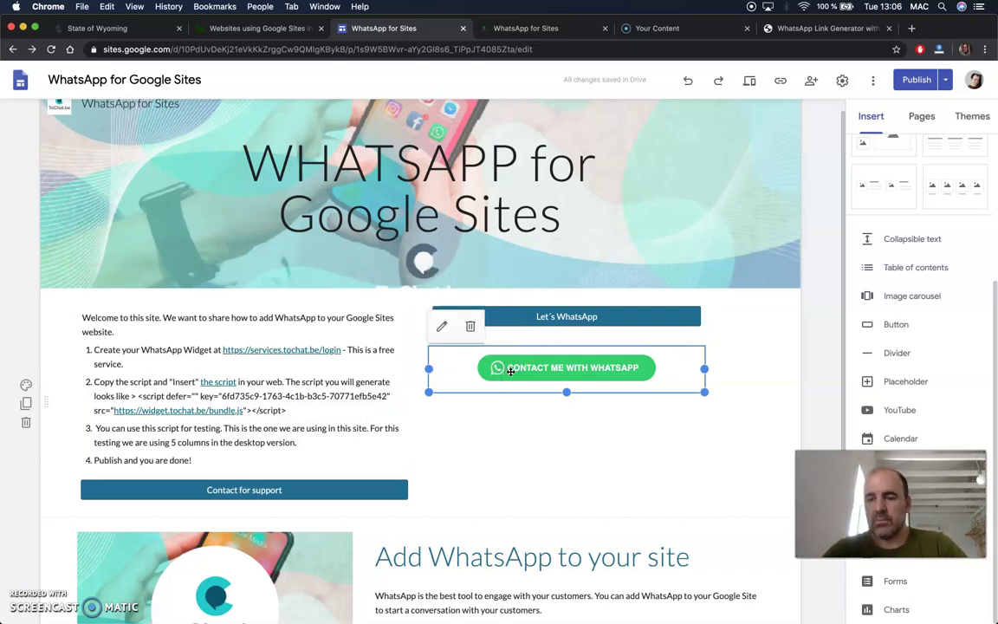
pyautogui.click(441, 327)
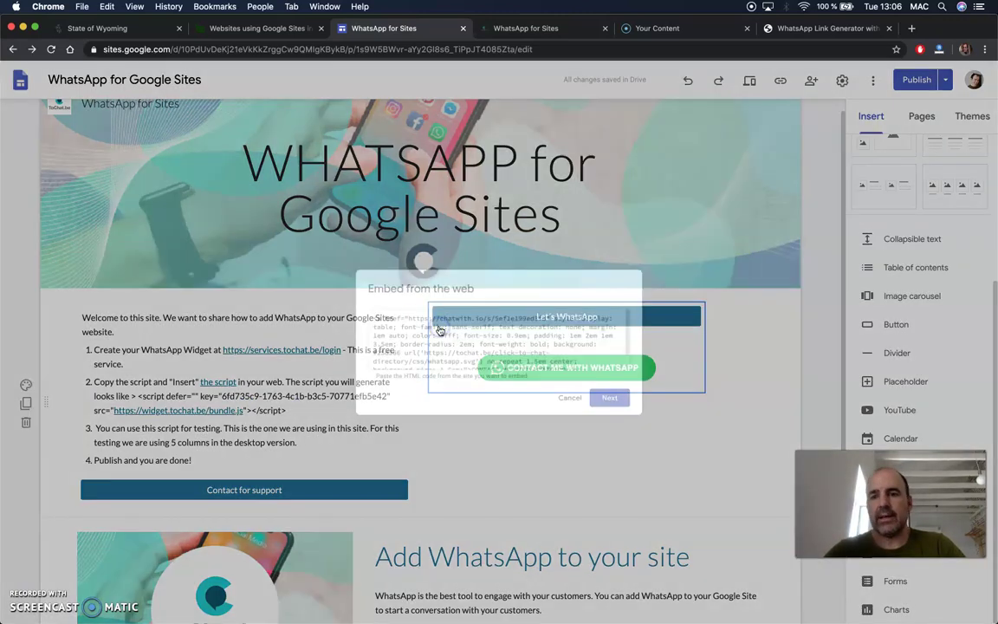
pyautogui.click(460, 354)
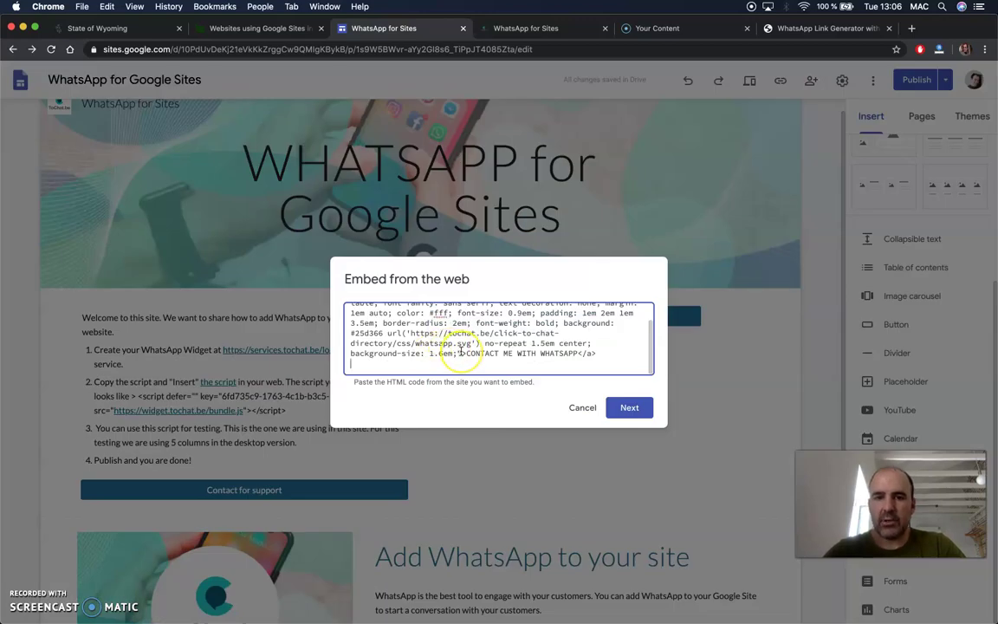
pyautogui.scroll(3, 461, 354)
pyautogui.scroll(1, 450, 351)
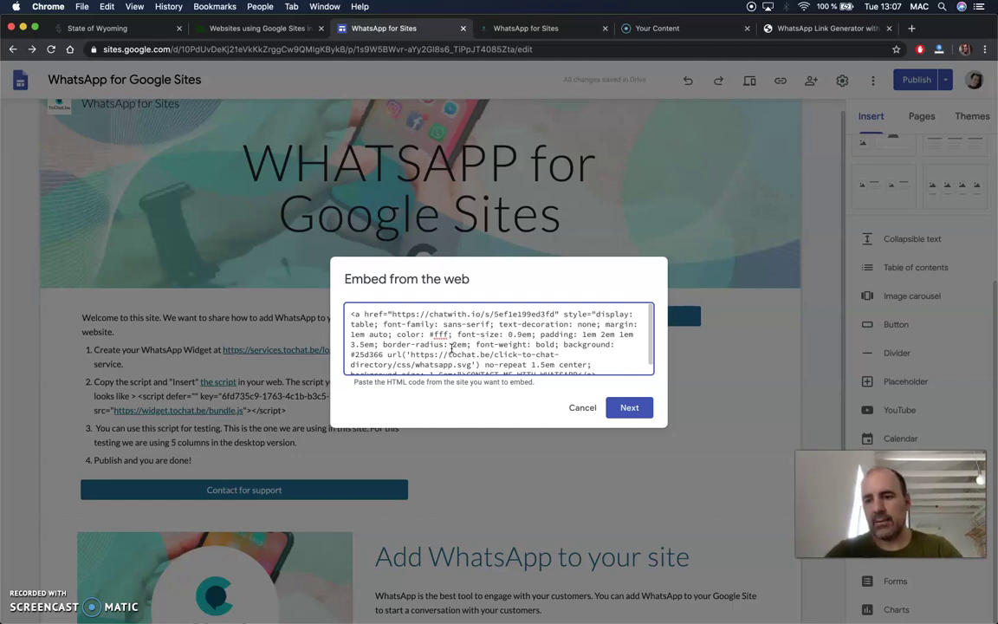
pyautogui.scroll(-1, 451, 349)
pyautogui.click(500, 364)
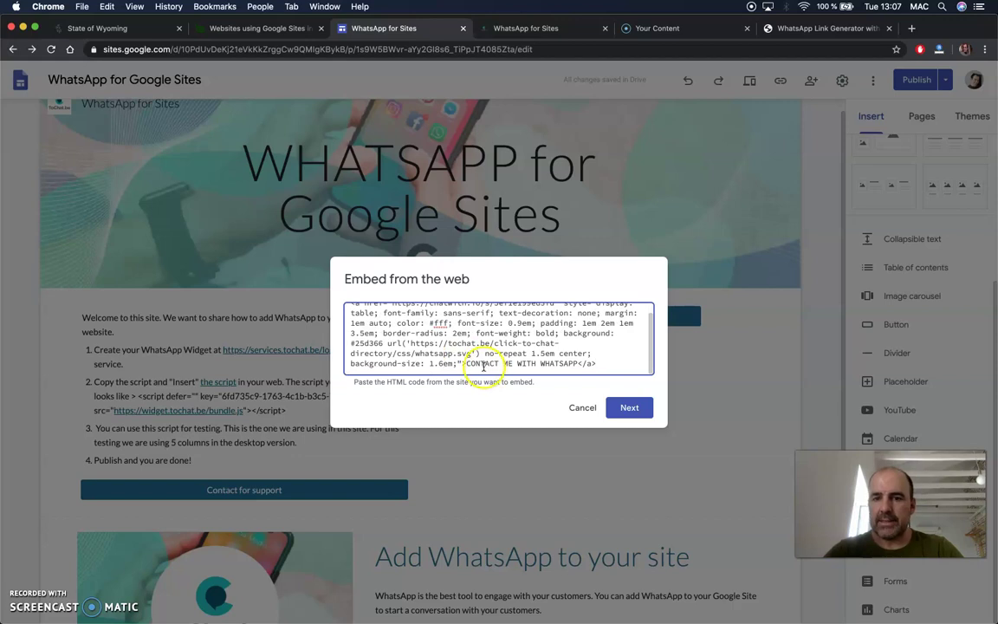
pyautogui.moveTo(577, 364); pyautogui.dragTo(494, 365)
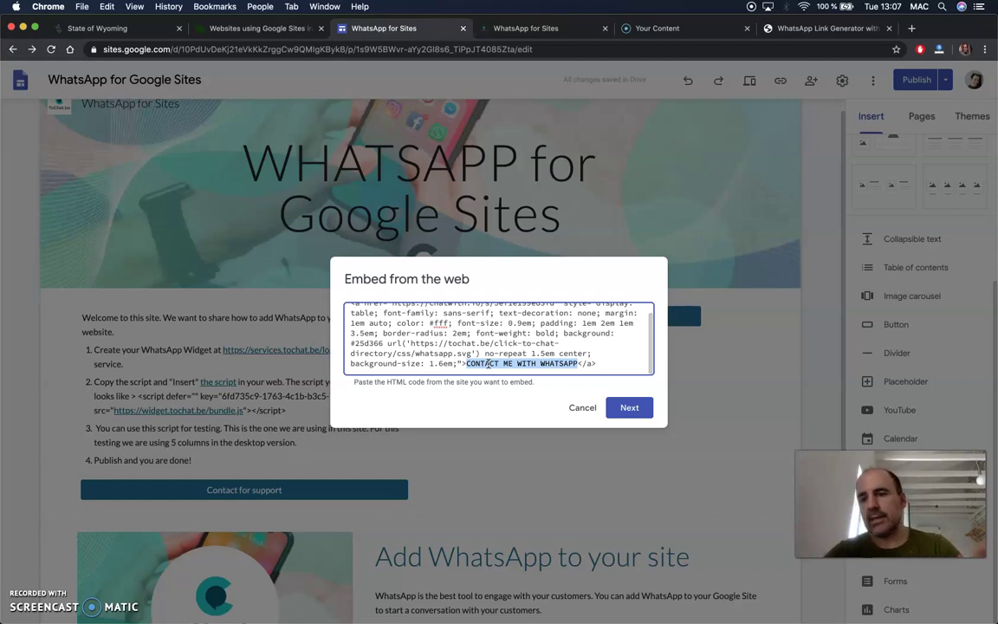
pyautogui.click(630, 409)
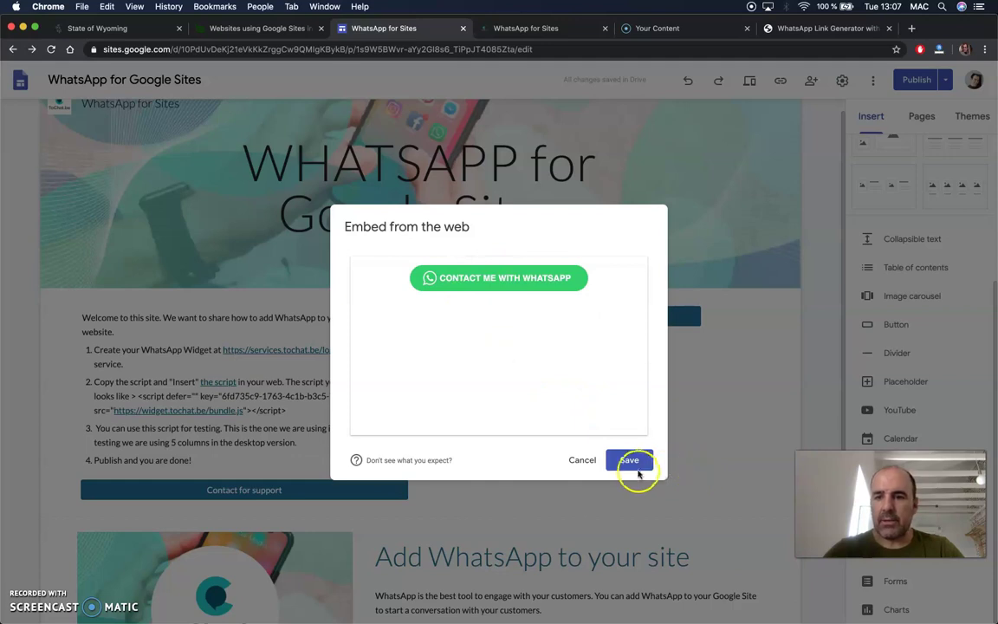
pyautogui.click(631, 460)
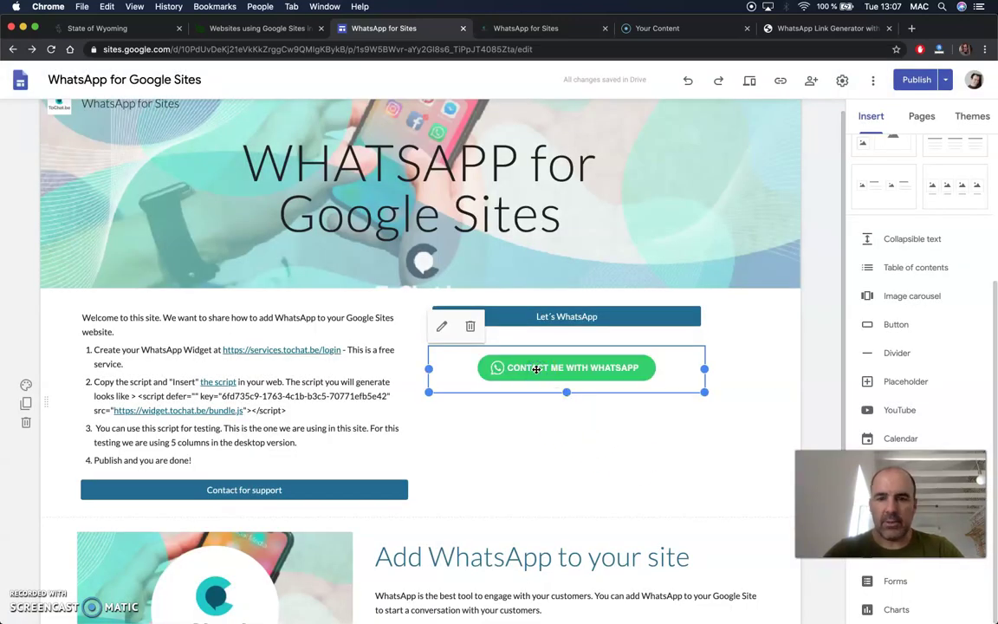
# Move the green WhatsApp embed into a new bottom section and delete the Let´s WhatsApp button group.
pyautogui.moveTo(537, 369); pyautogui.dragTo(527, 387)
pyautogui.scroll(-5, 524, 379)
pyautogui.moveTo(222, 282); pyautogui.dragTo(374, 539)
pyautogui.scroll(5, 515, 464)
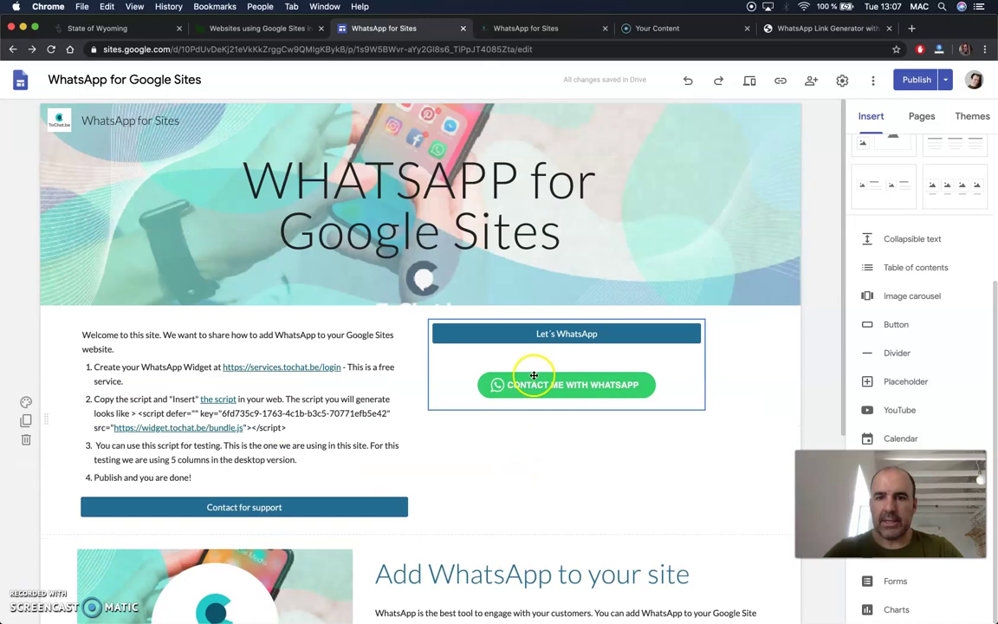
pyautogui.scroll(-6, 456, 562)
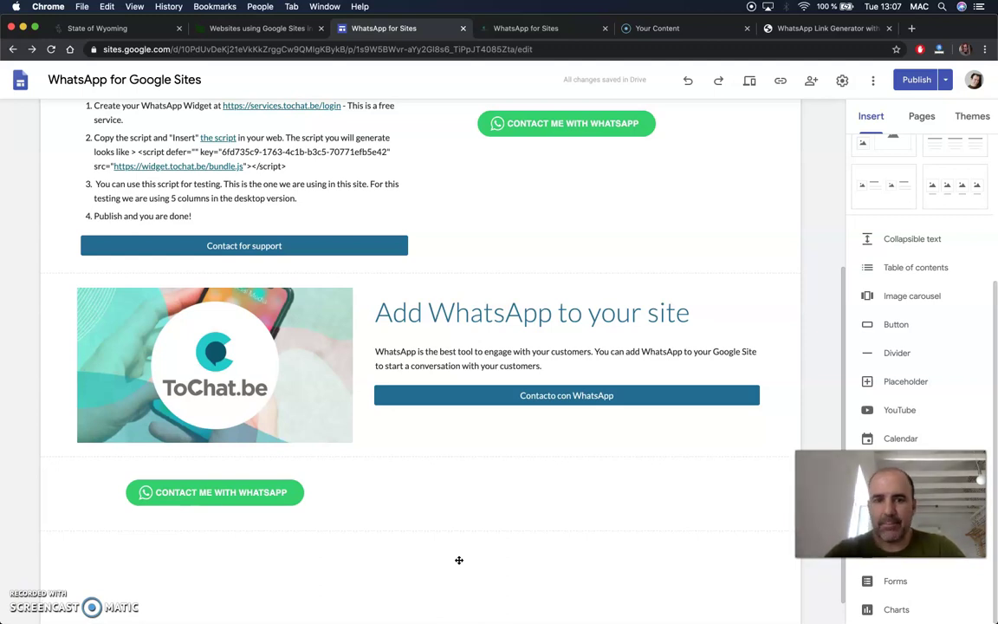
pyautogui.scroll(3, 450, 358)
pyautogui.click(517, 245)
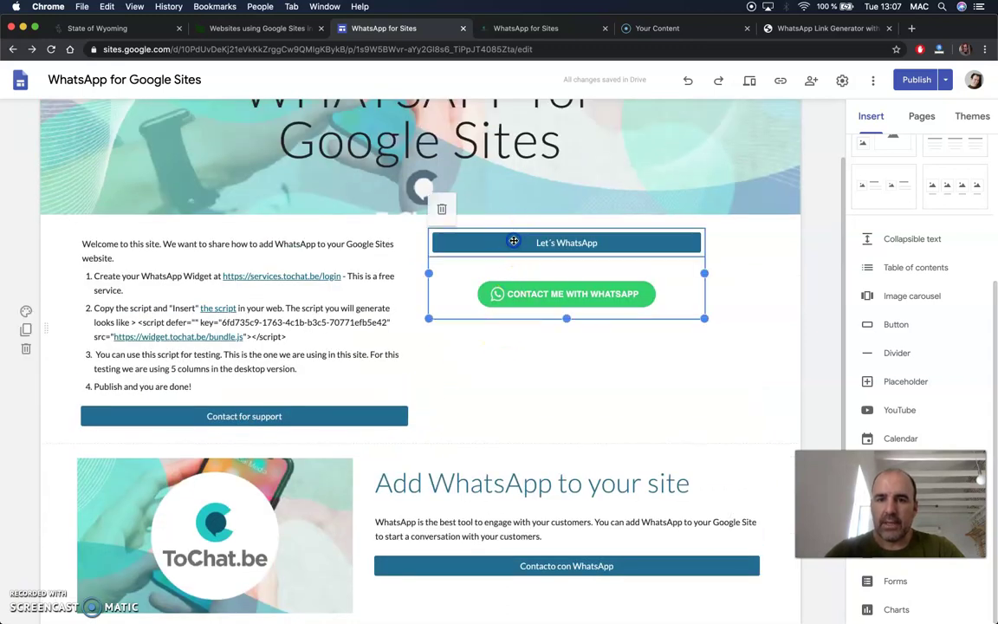
pyautogui.press('Delete')
# Duplicate the green WhatsApp embed and place the copy beside the welcome text.
pyautogui.scroll(-3, 254, 584)
pyautogui.click(223, 535)
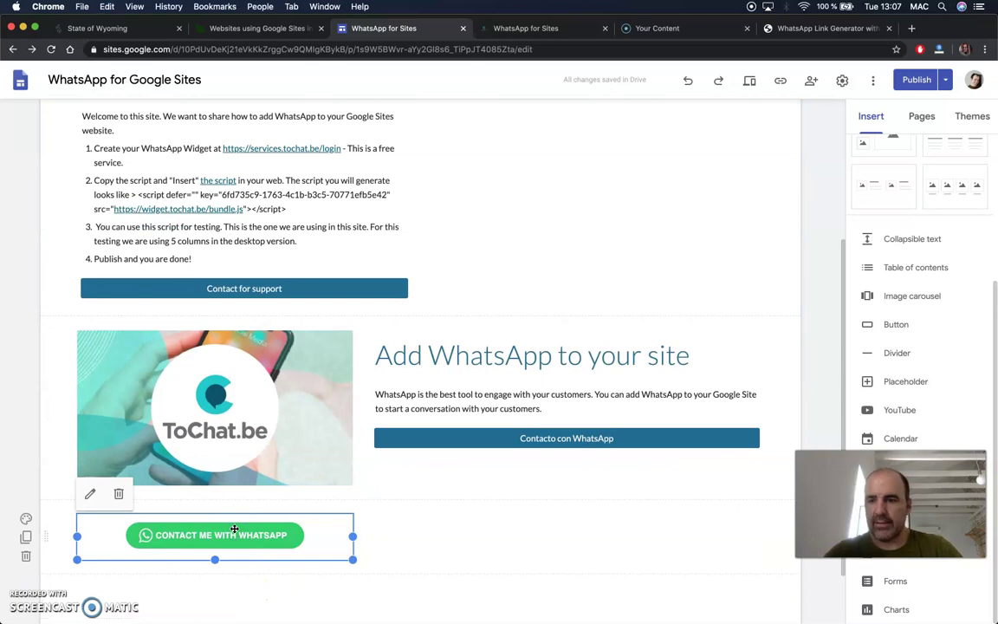
pyautogui.hotkey('ctrl', 'c')
pyautogui.hotkey('ctrl', 'v')
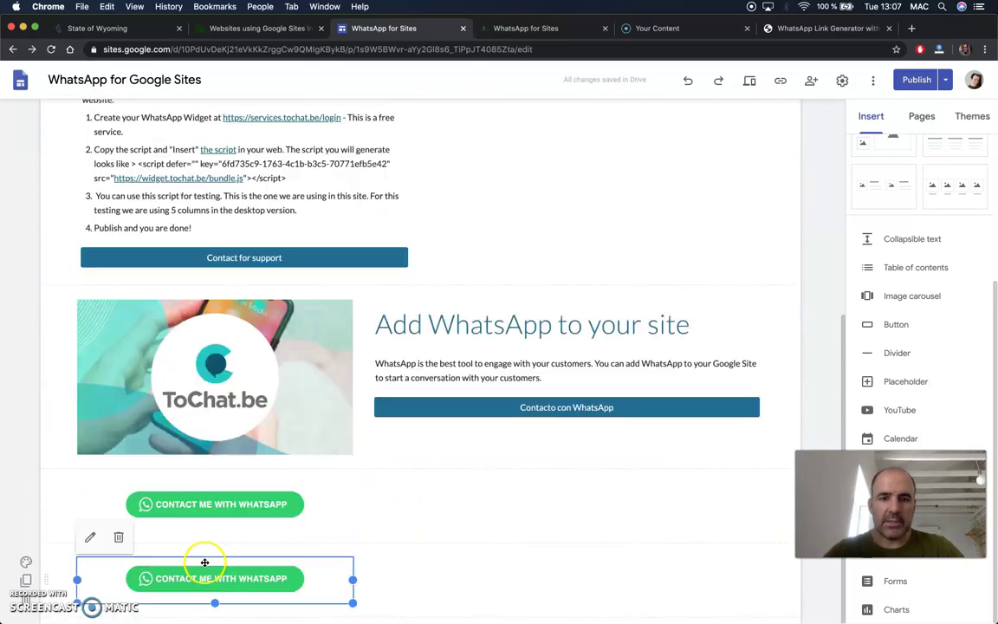
pyautogui.moveTo(204, 562); pyautogui.dragTo(528, 151)
pyautogui.scroll(3, 528, 152)
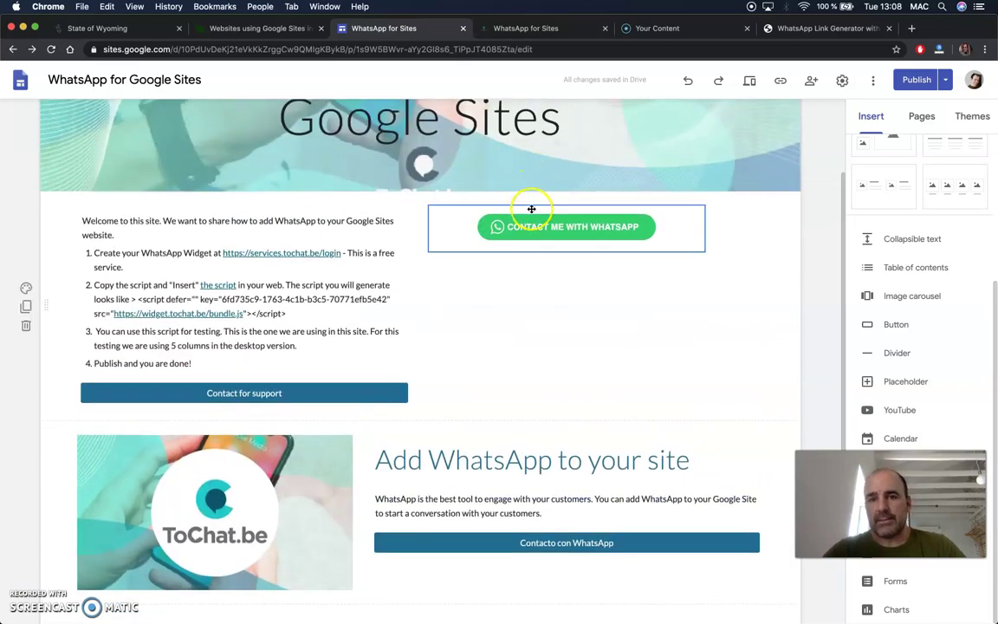
# Stretch the WhatsApp embed wider toward the right edge of the right column.
pyautogui.moveTo(490, 212); pyautogui.dragTo(543, 276)
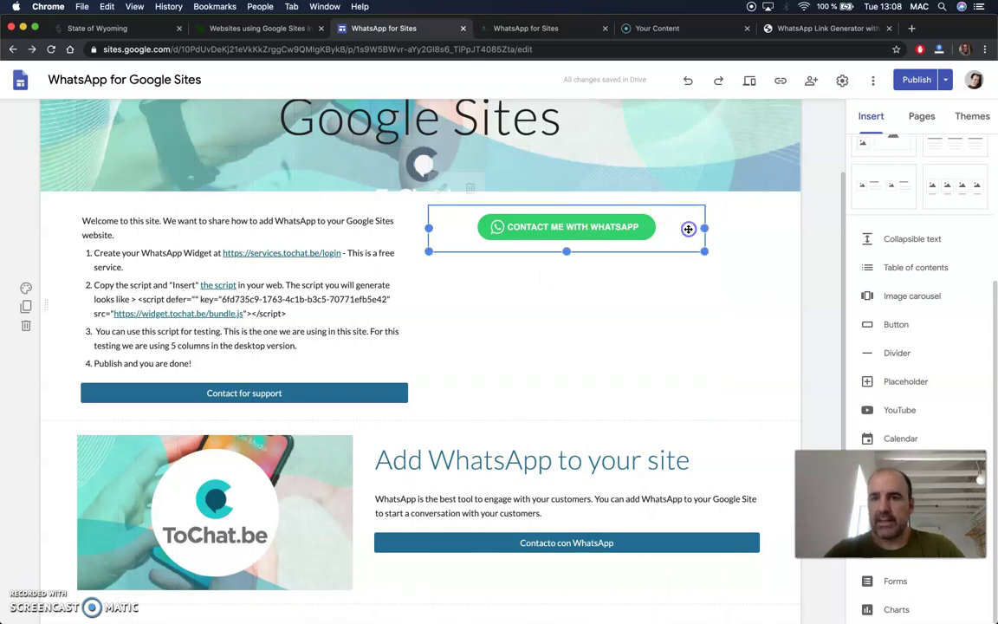
pyautogui.moveTo(704, 228); pyautogui.dragTo(763, 230)
pyautogui.moveTo(762, 230); pyautogui.dragTo(757, 272)
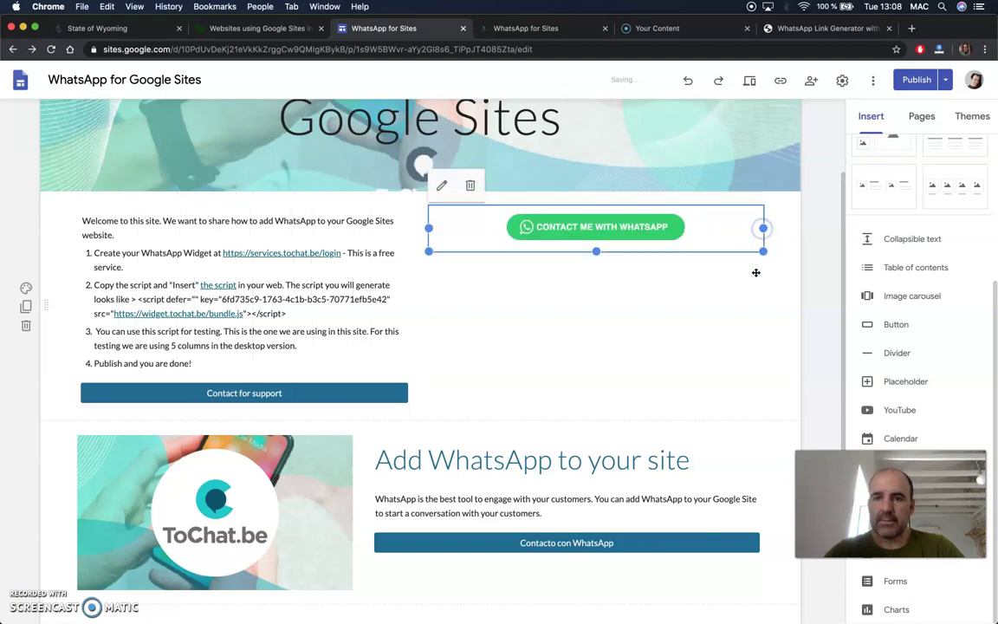
pyautogui.click(730, 336)
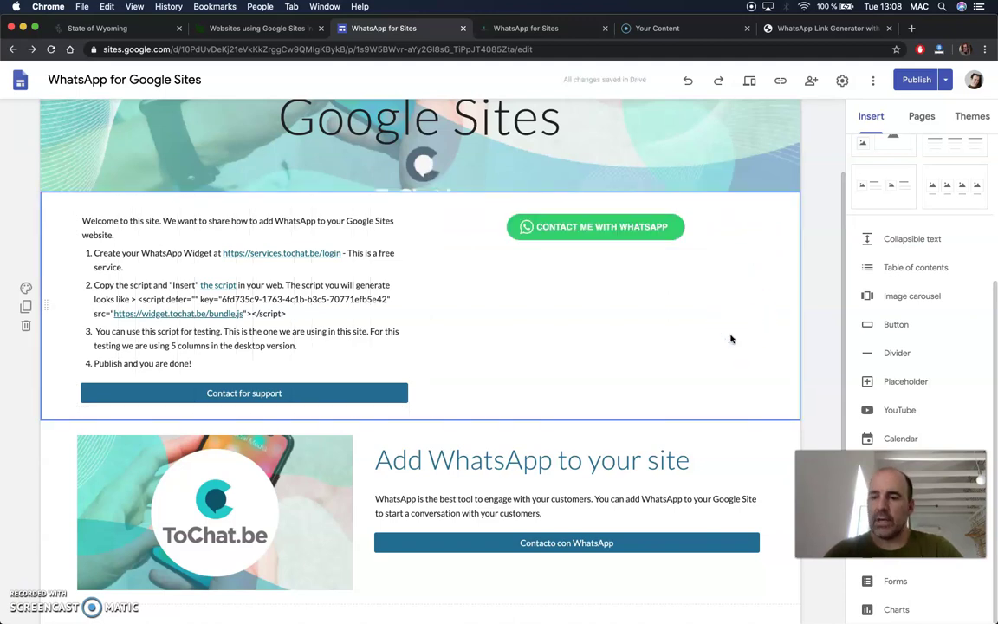
# Select the welcome text, 'Add WhatsApp to your site' and 'Contacto con WhatsApp' text blocks.
pyautogui.click(383, 378)
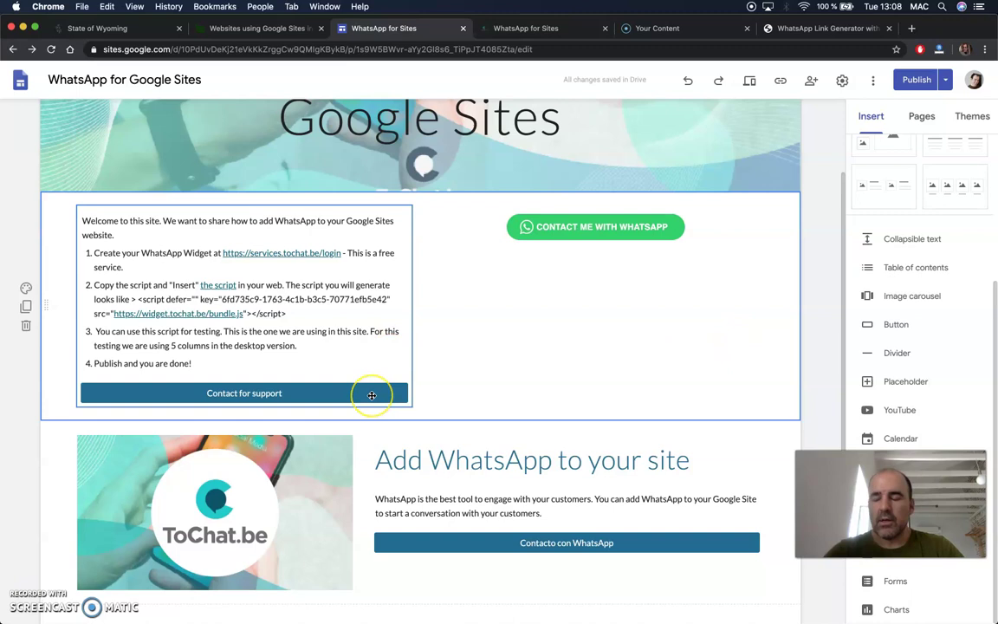
pyautogui.click(464, 508)
pyautogui.click(452, 543)
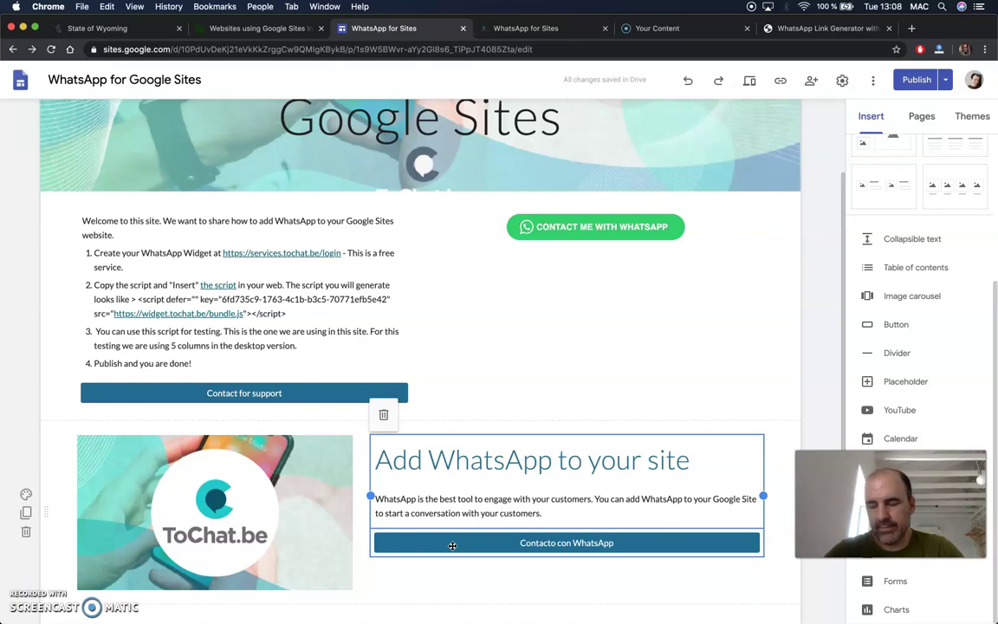
pyautogui.click(443, 425)
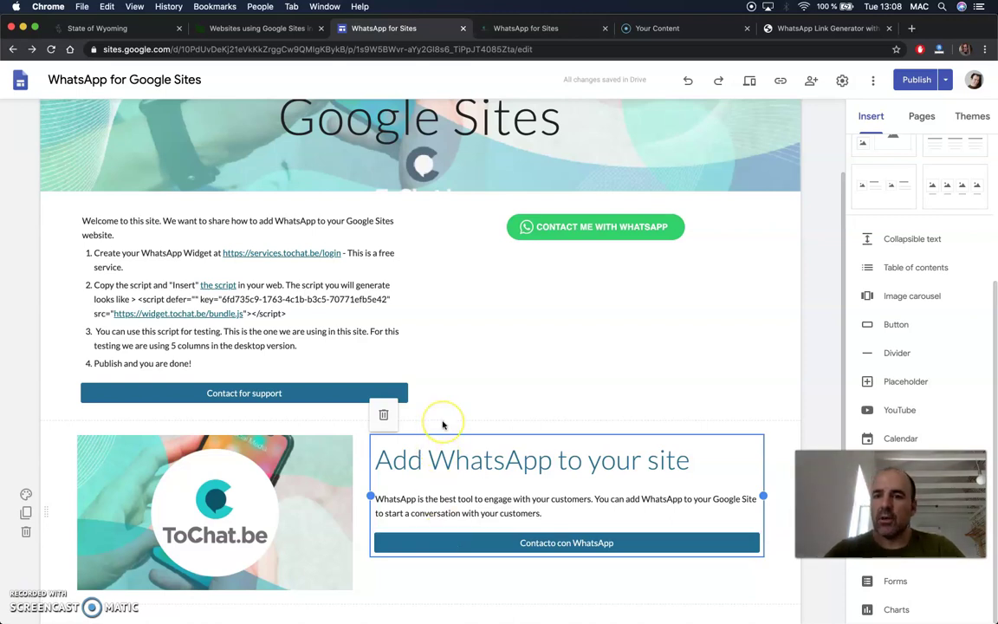
pyautogui.scroll(2, 443, 425)
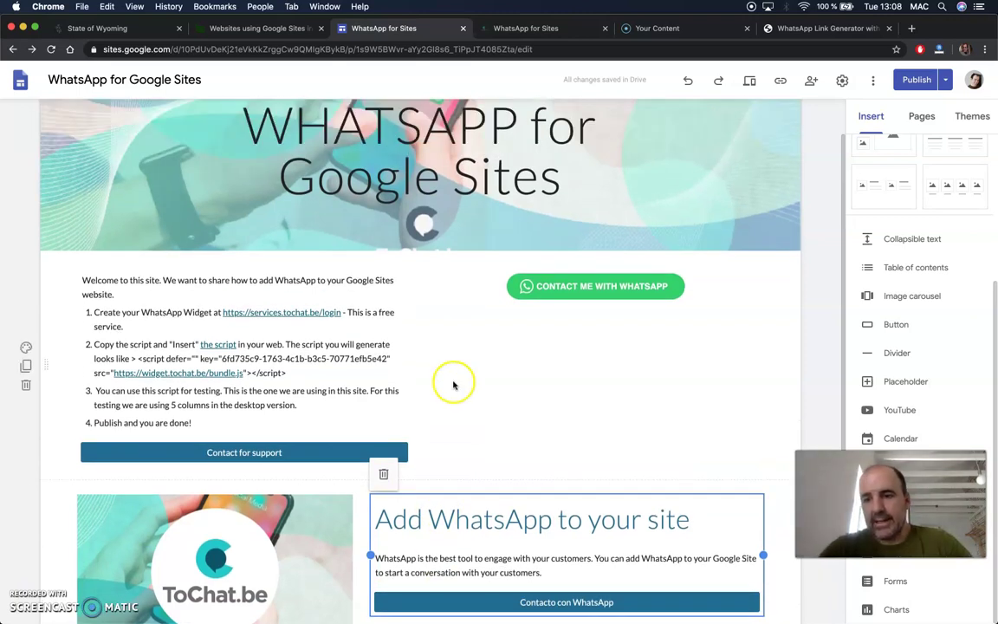
pyautogui.scroll(2, 456, 367)
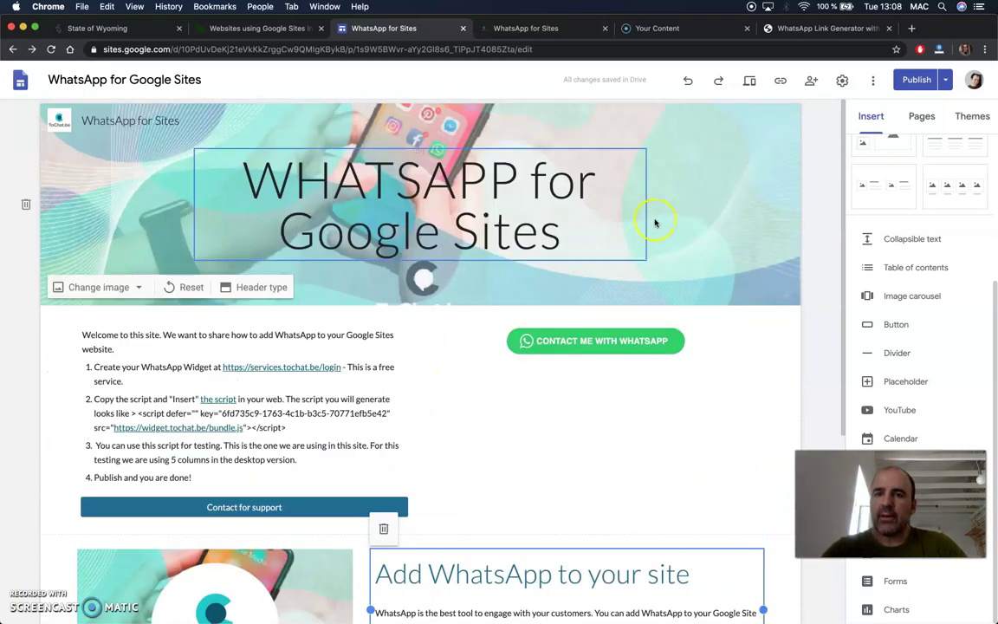
# Review the update to 'Página principal' and publish the site.
pyautogui.click(944, 81)
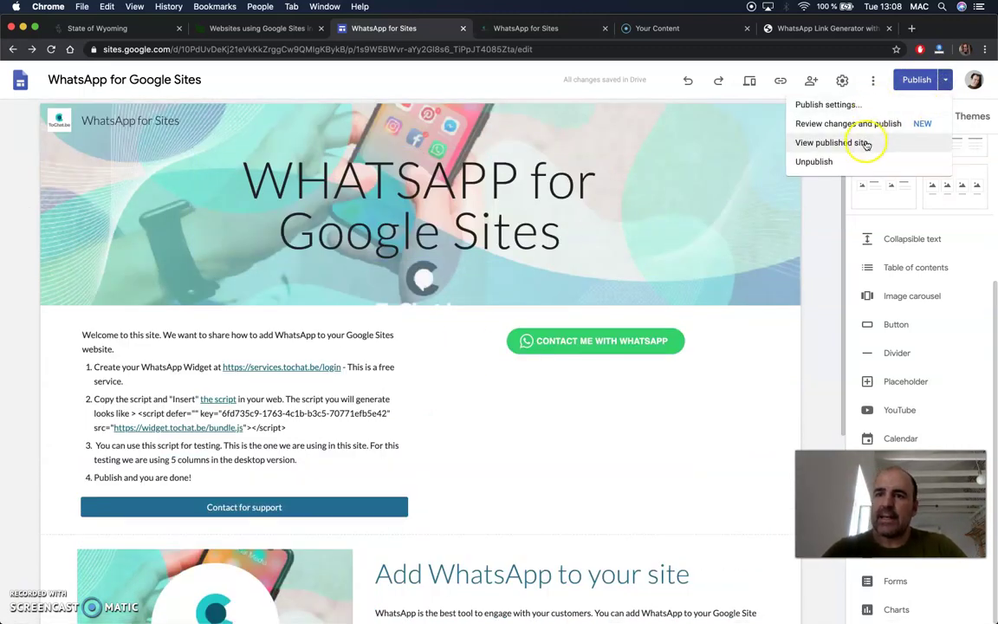
pyautogui.click(909, 81)
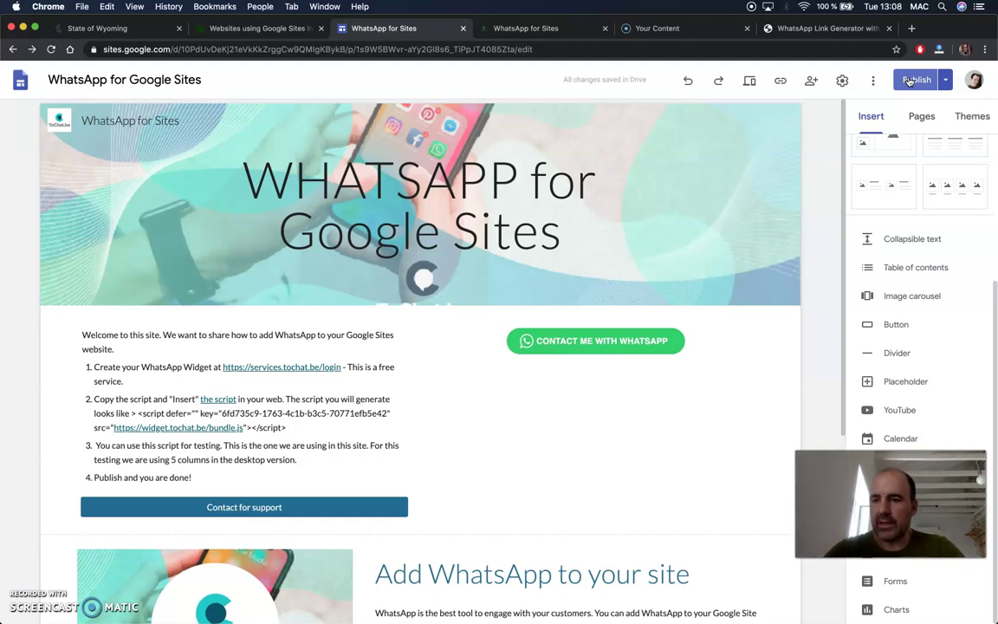
pyautogui.click(908, 80)
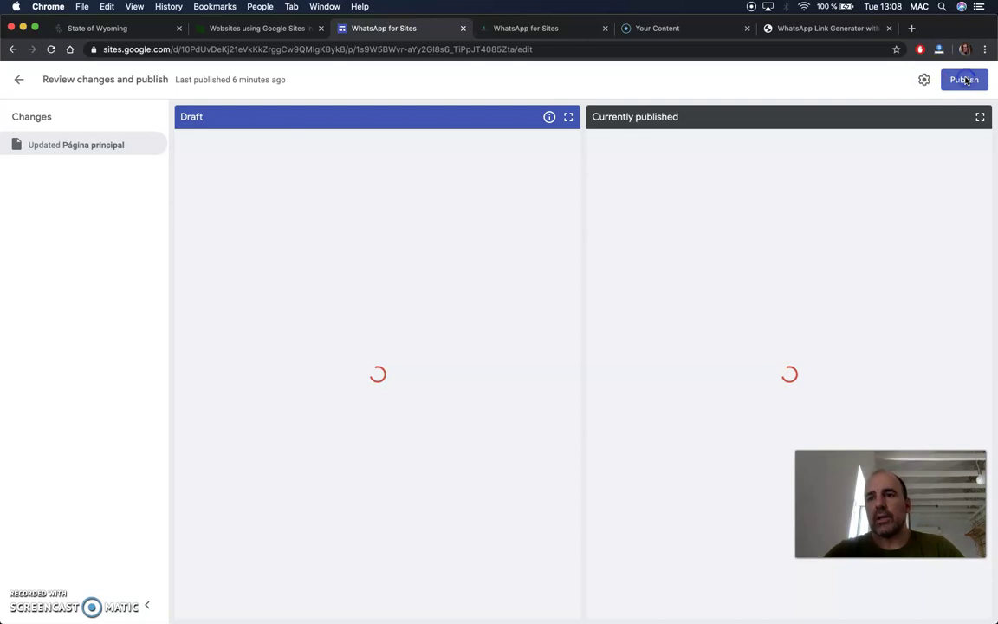
pyautogui.click(965, 80)
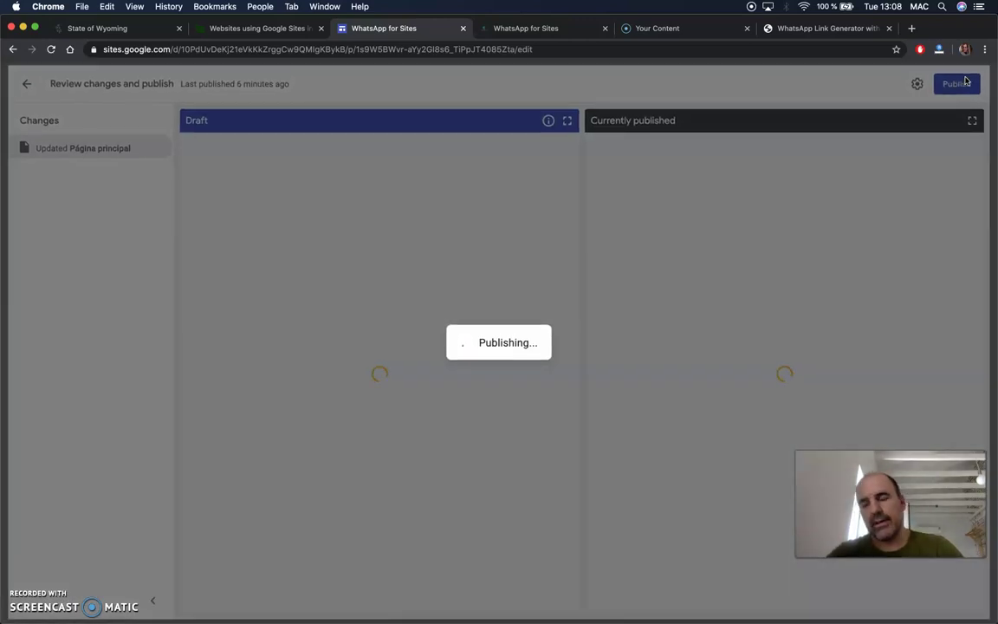